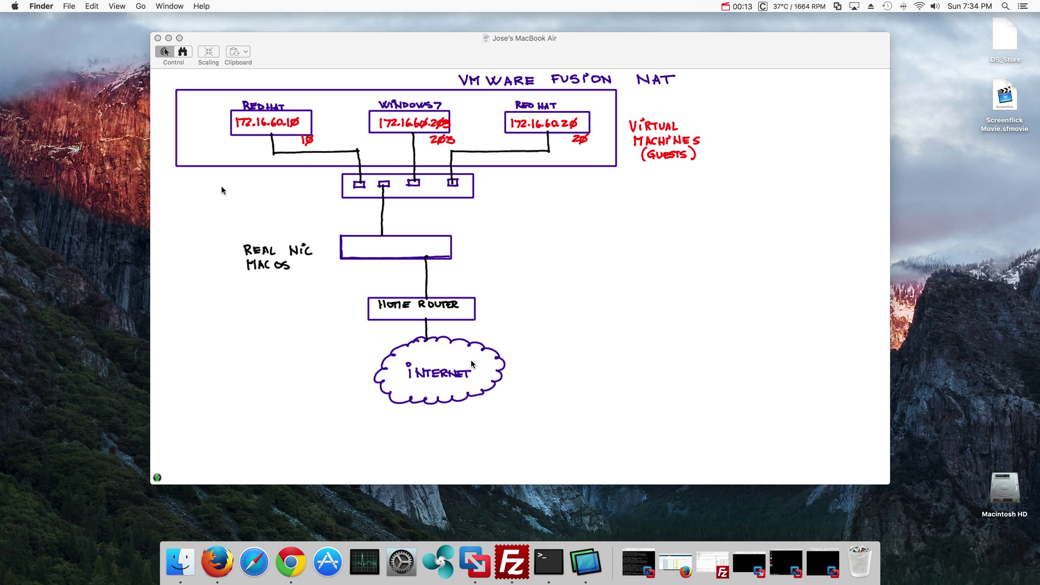
# Handwrite two numbered goals beside the network diagram: "1) PING EACH OTHER" and "2) REACH INTERNET"
pyautogui.moveTo(749, 100)
pyautogui.mouseDown()
pyautogui.moveTo(749, 112)
pyautogui.moveTo(859, 102)
pyautogui.mouseUp()
pyautogui.moveTo(863, 102); pyautogui.dragTo(863, 110)
pyautogui.moveTo(868, 102); pyautogui.dragTo(884, 110)
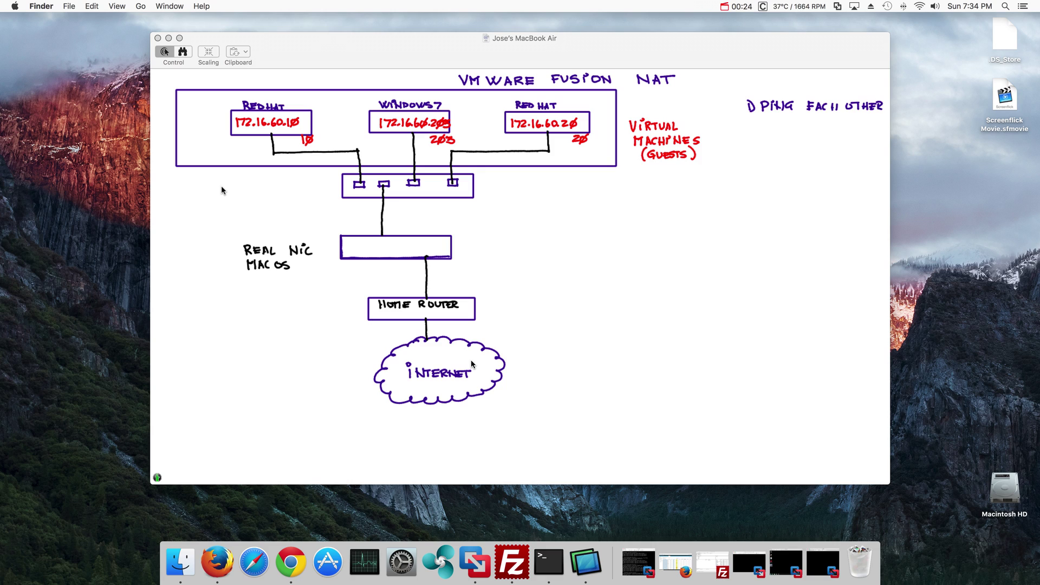
pyautogui.moveTo(741, 123); pyautogui.dragTo(791, 131)
pyautogui.moveTo(794, 123); pyautogui.dragTo(795, 131)
pyautogui.moveTo(798, 124)
pyautogui.mouseDown()
pyautogui.moveTo(827, 131)
pyautogui.moveTo(835, 123)
pyautogui.mouseUp()
pyautogui.moveTo(835, 123); pyautogui.dragTo(841, 132)
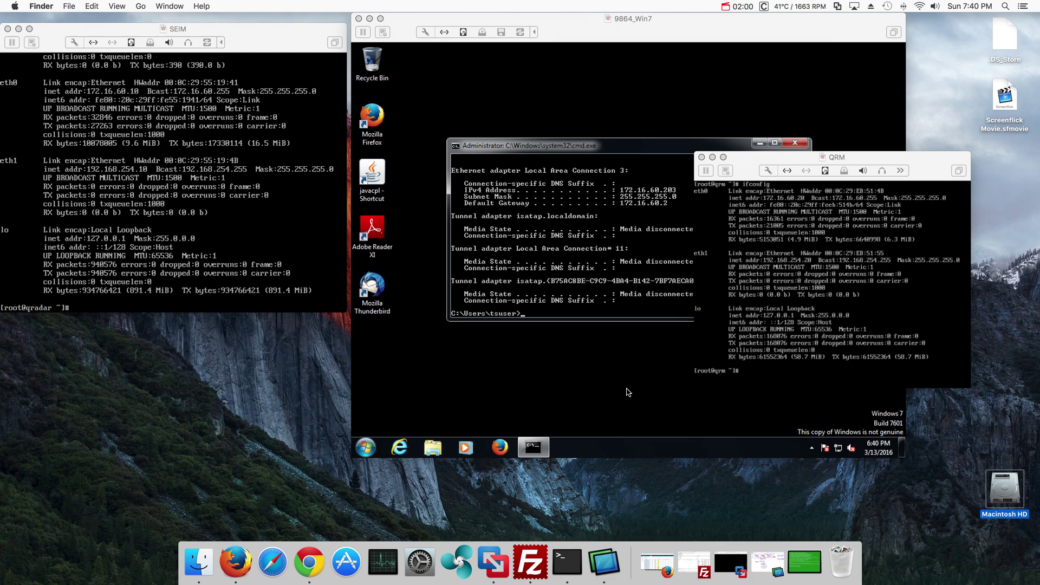
# In the SEIM virtual machine's console, ping the other Red Hat guest at 172.16.60.20 and stop after a few replies
pyautogui.click(205, 288)
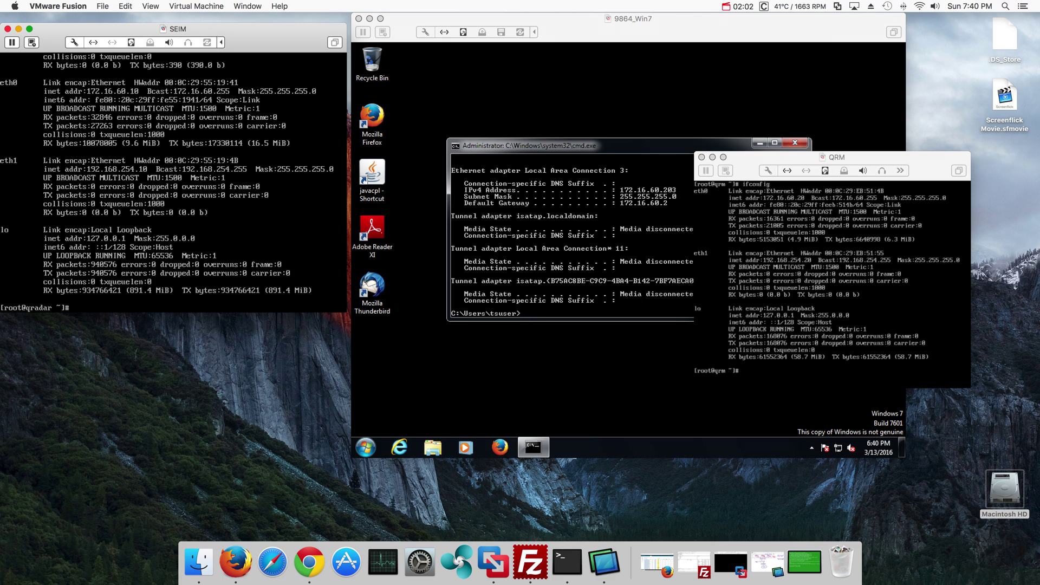
pyautogui.write('ping www.google.com')
pyautogui.press('Up')
pyautogui.press('BackSpace')
pyautogui.press('Up')
pyautogui.press('Down')
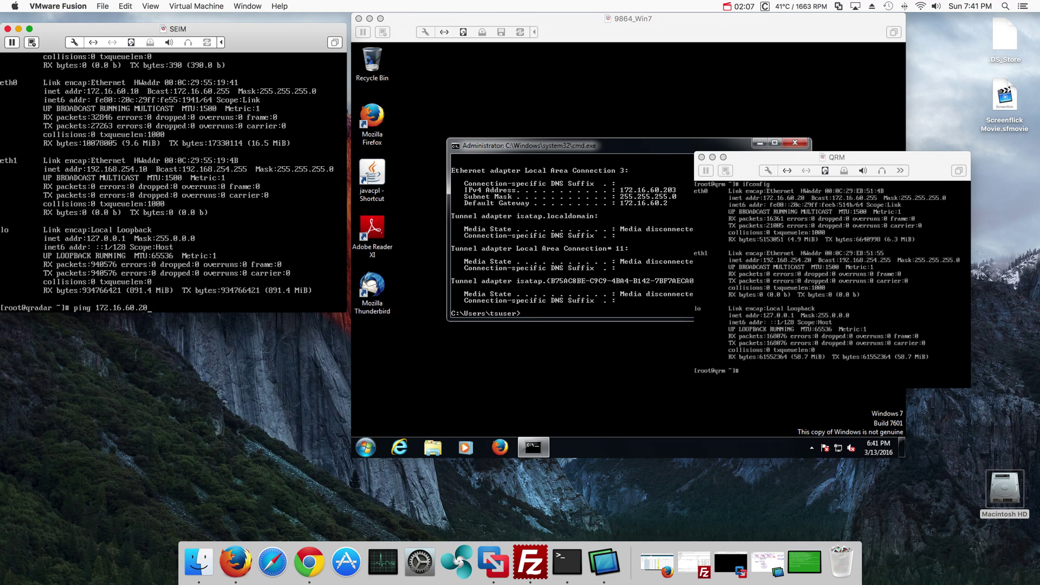
pyautogui.press('BackSpace')
pyautogui.write('0')
pyautogui.press('Return')
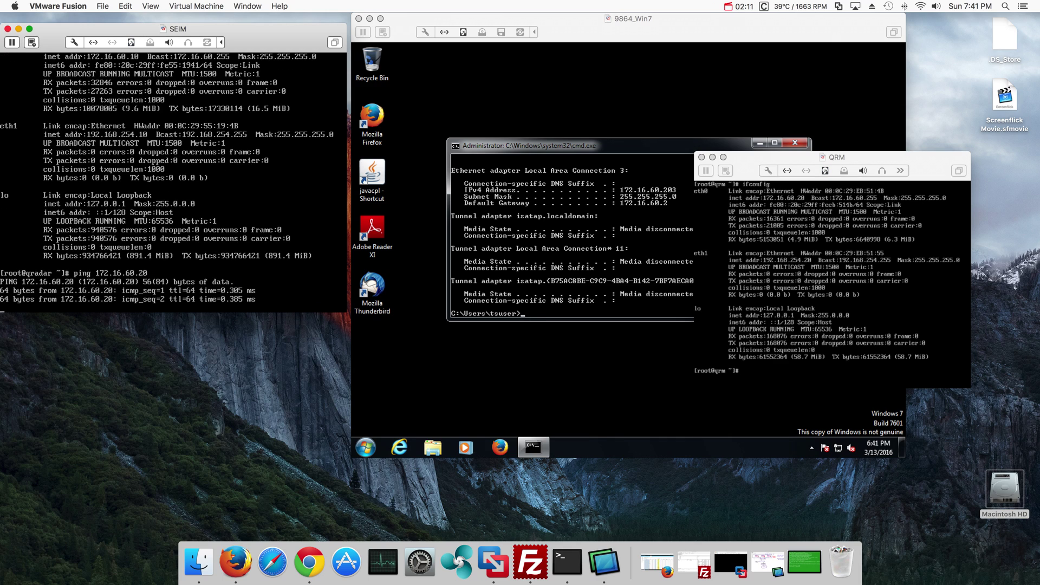
pyautogui.hotkey('ctrl', 'c')
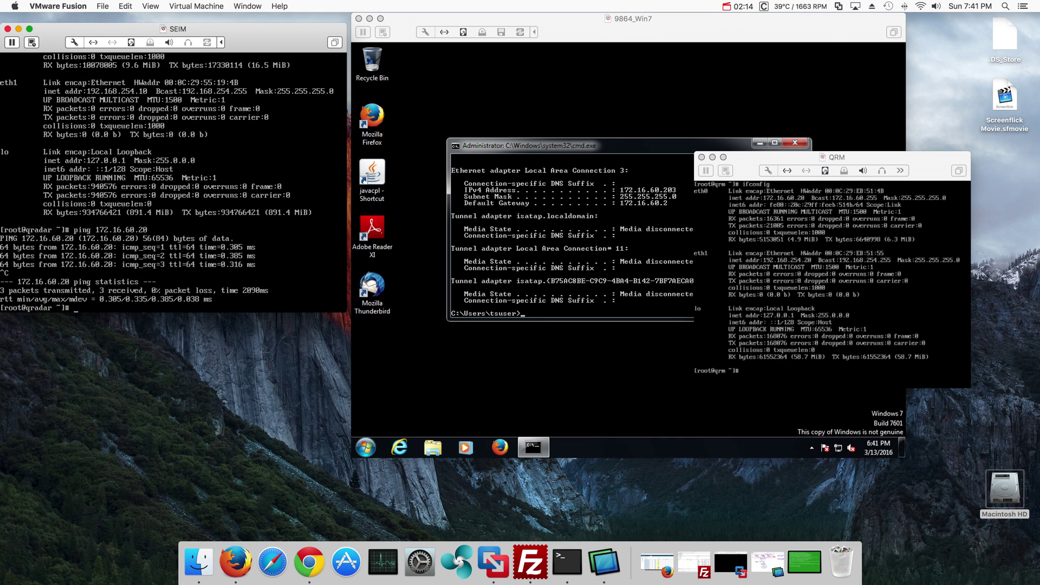
# From the SEIM console, ping the Windows 7 guest at 172.16.60.203 and stop after a few replies
pyautogui.press('Up')
pyautogui.write('3')
pyautogui.press('Return')
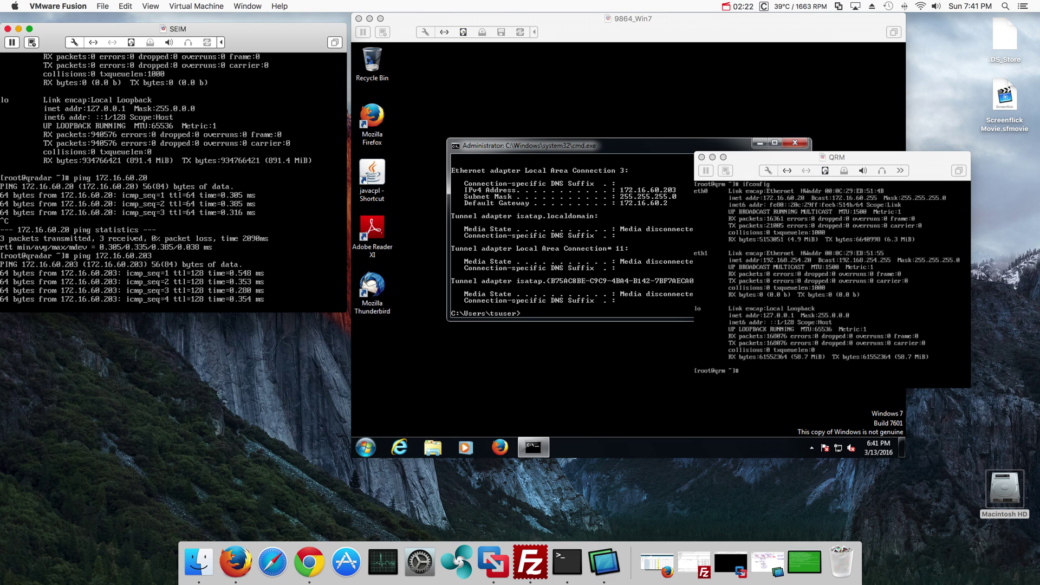
pyautogui.hotkey('ctrl', 'c')
pyautogui.press('Up')
pyautogui.press('Up')
pyautogui.press('Up')
pyautogui.press('Up')
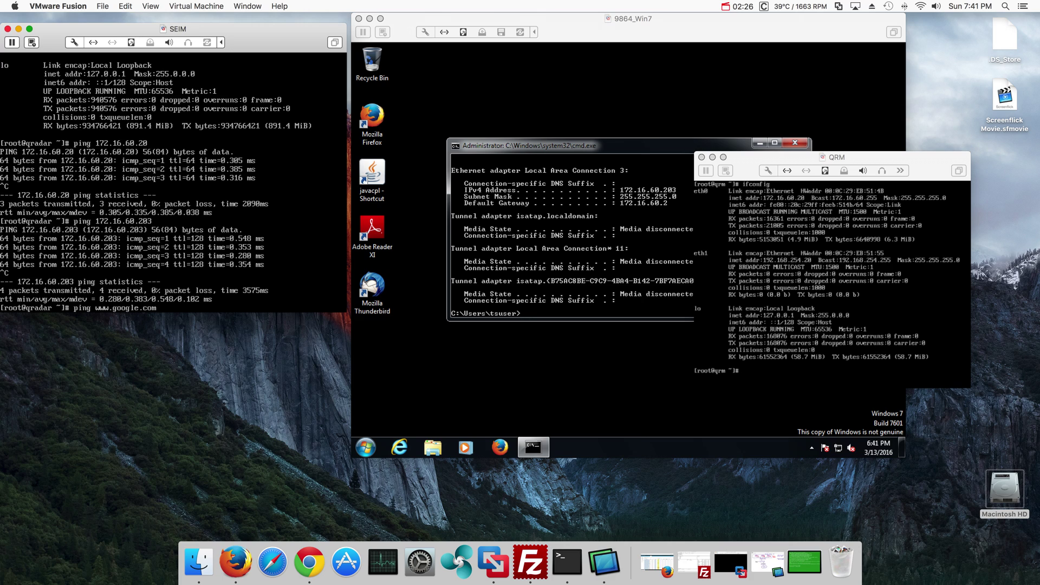
pyautogui.press('Return')
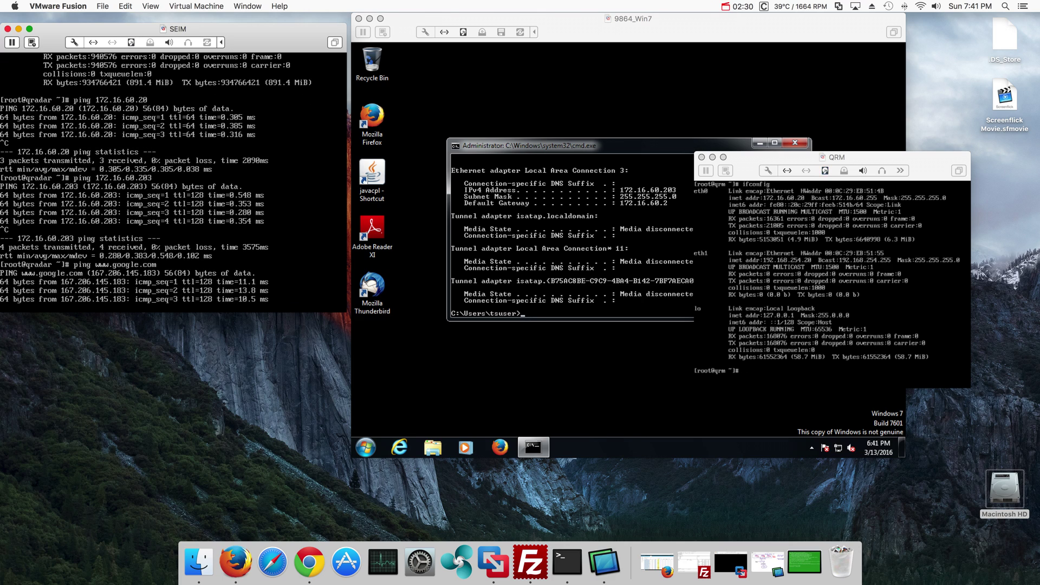
pyautogui.hotkey('ctrl', 'c')
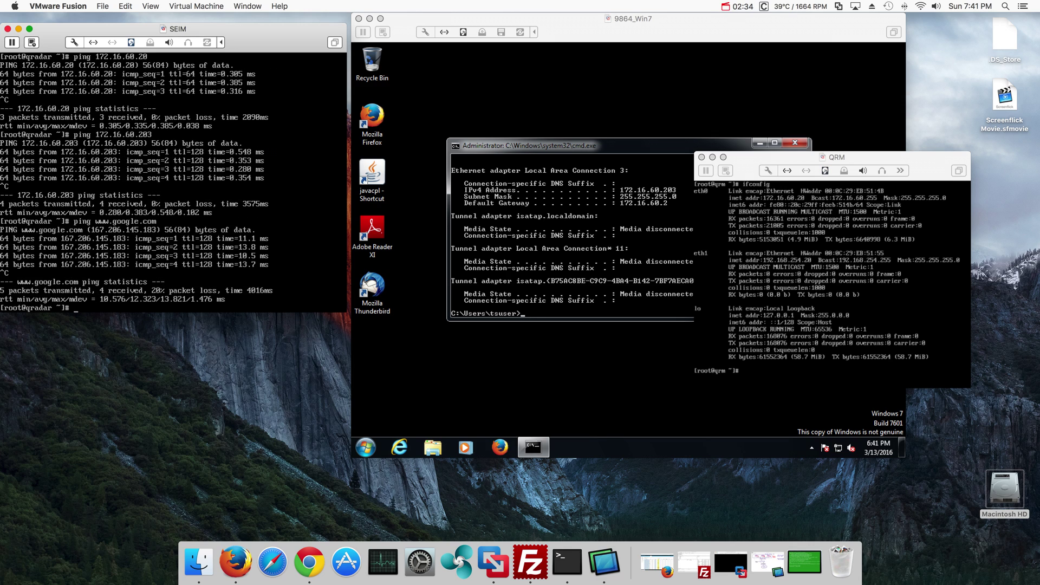
pyautogui.click(190, 325)
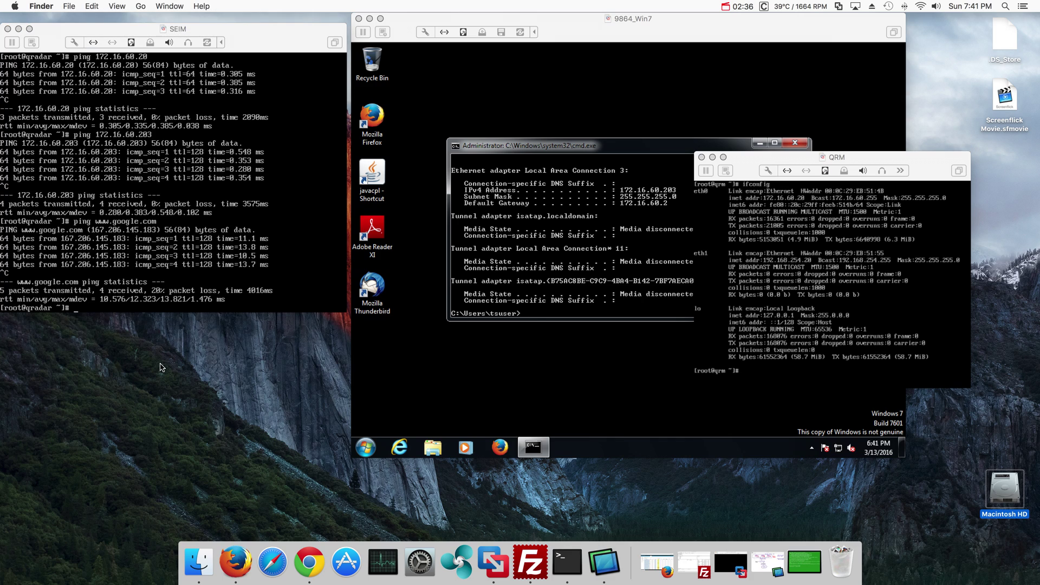
# Switch to FileZilla to view the SFTP session with 172.16.60.10, and to Firefox to view the QRadar console
pyautogui.click(530, 566)
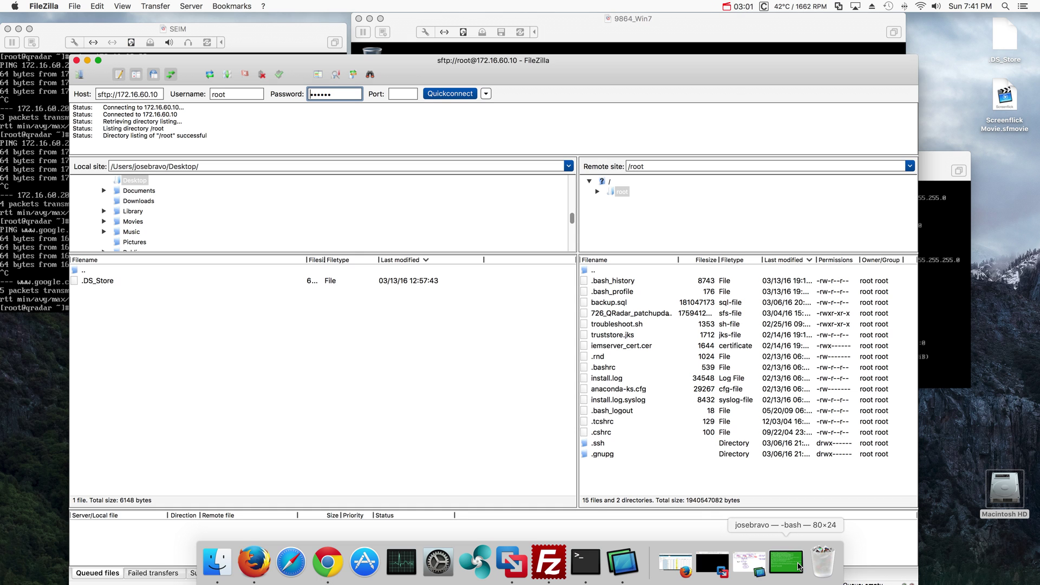
pyautogui.click(675, 566)
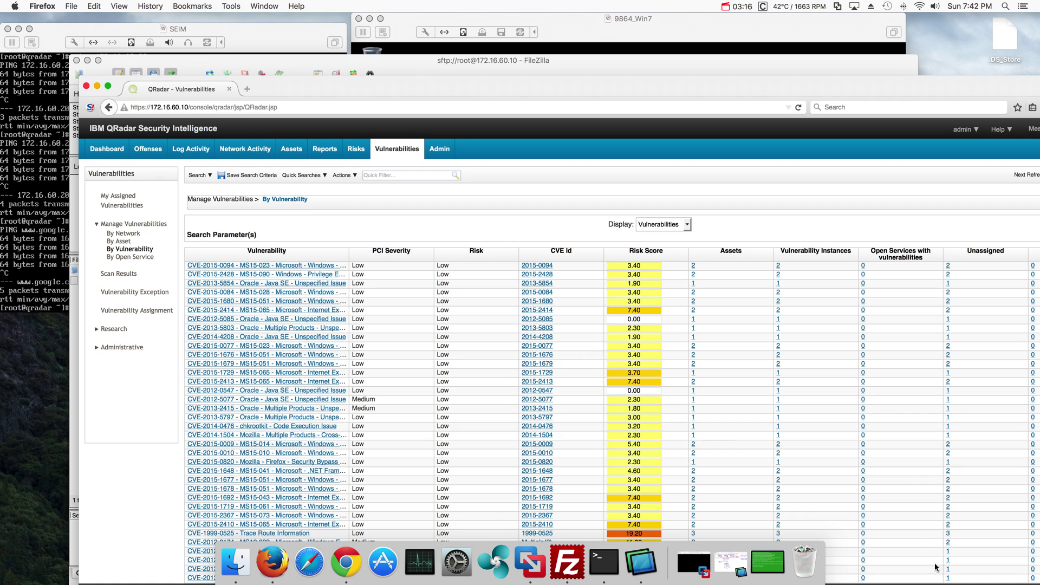
# Switch to the Mac's Terminal and remove the stored host key for 172.16.60.10 with ssh-keygen -R 172.16.60.10
pyautogui.click(766, 563)
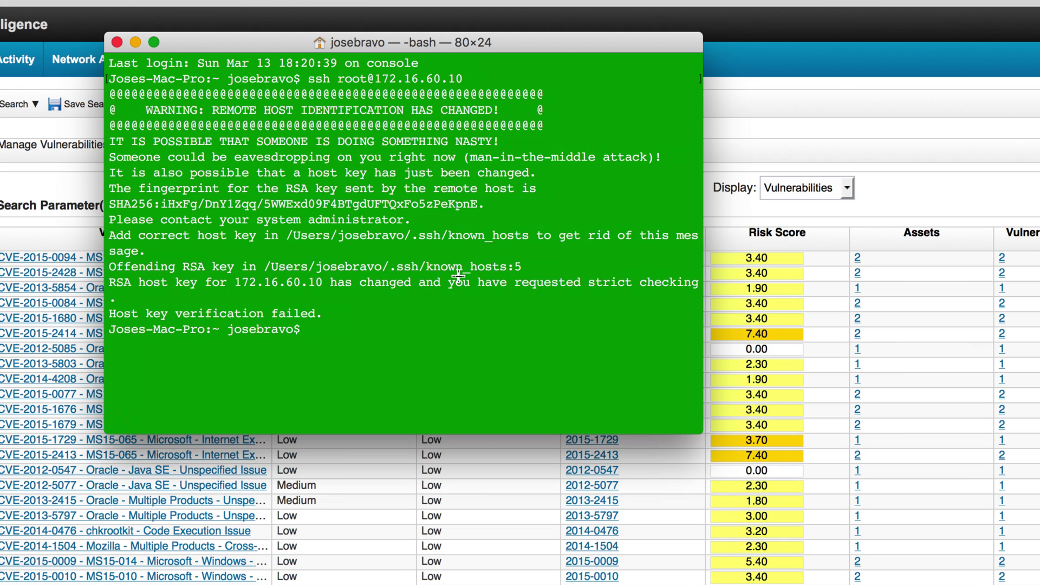
pyautogui.press('super+v')
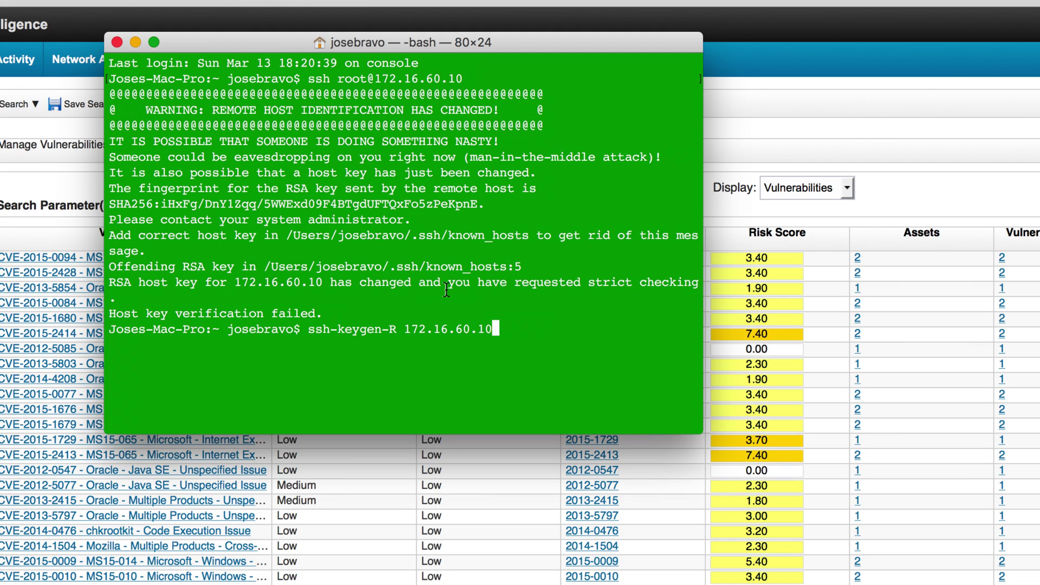
pyautogui.press('Return')
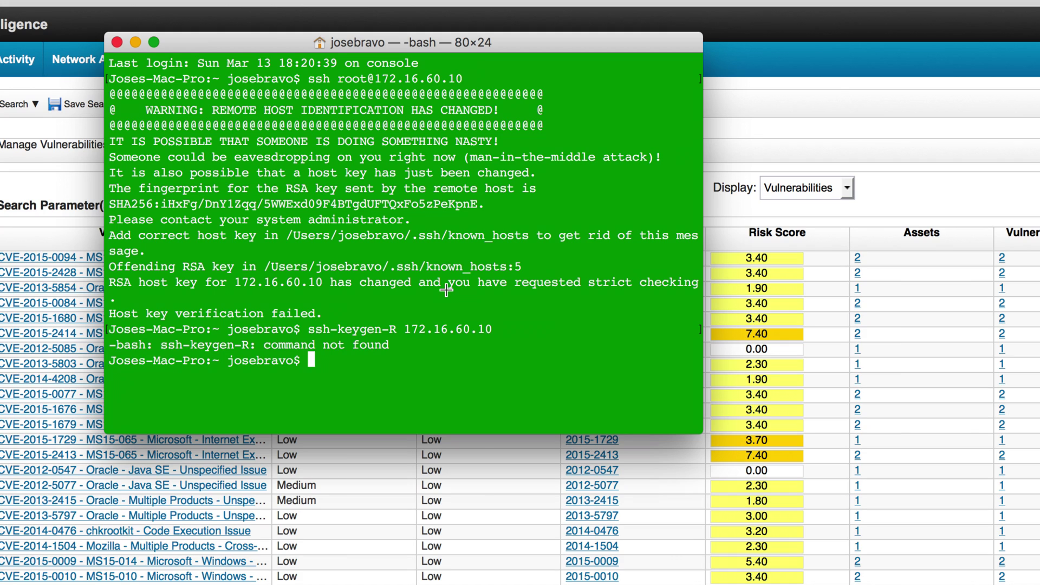
pyautogui.write('ssh-keygen -R 172.16.60.10')
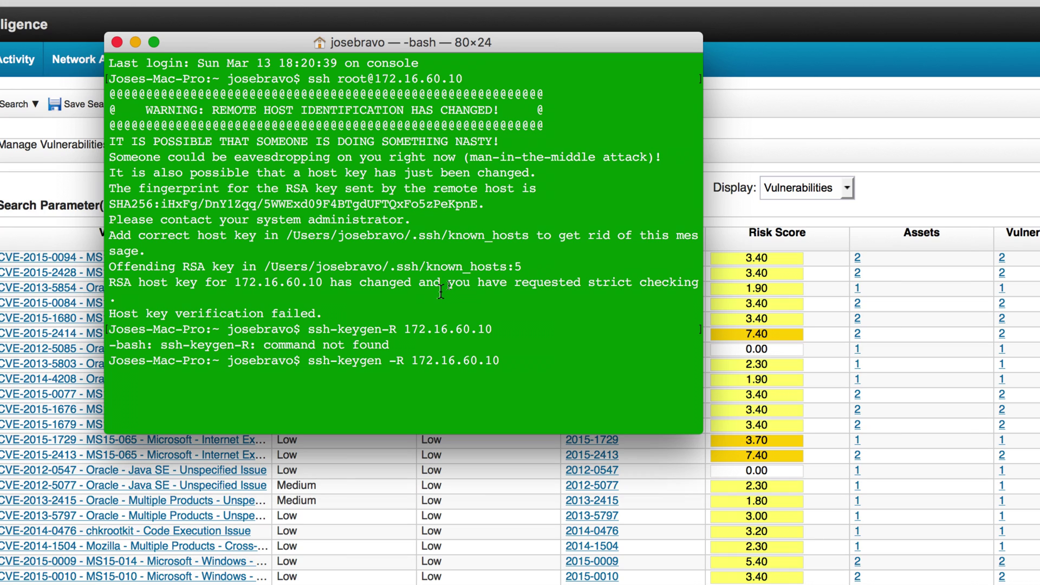
pyautogui.press('Return')
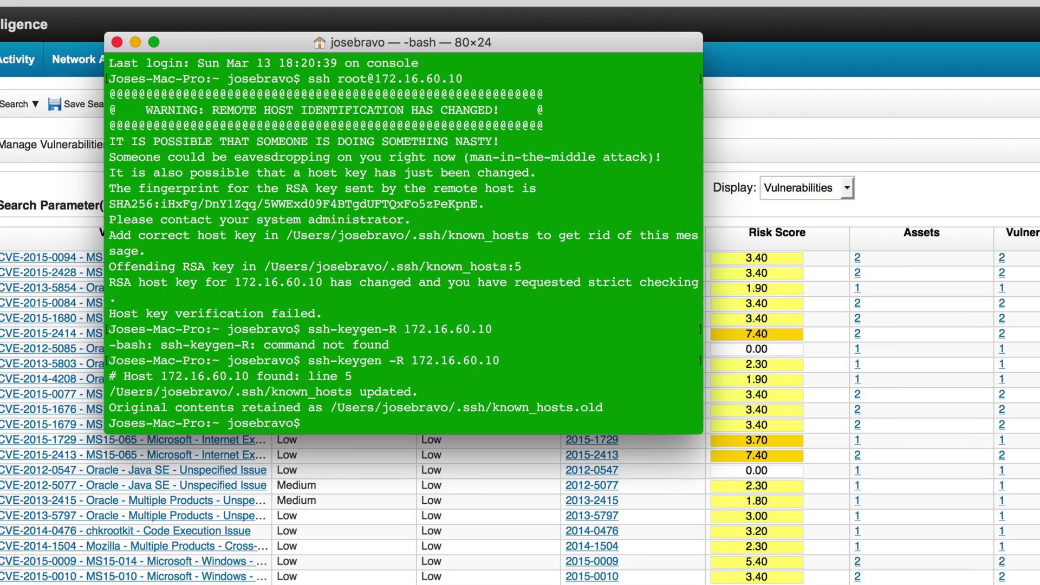
pyautogui.press('Up')
pyautogui.press('Up')
pyautogui.press('Up')
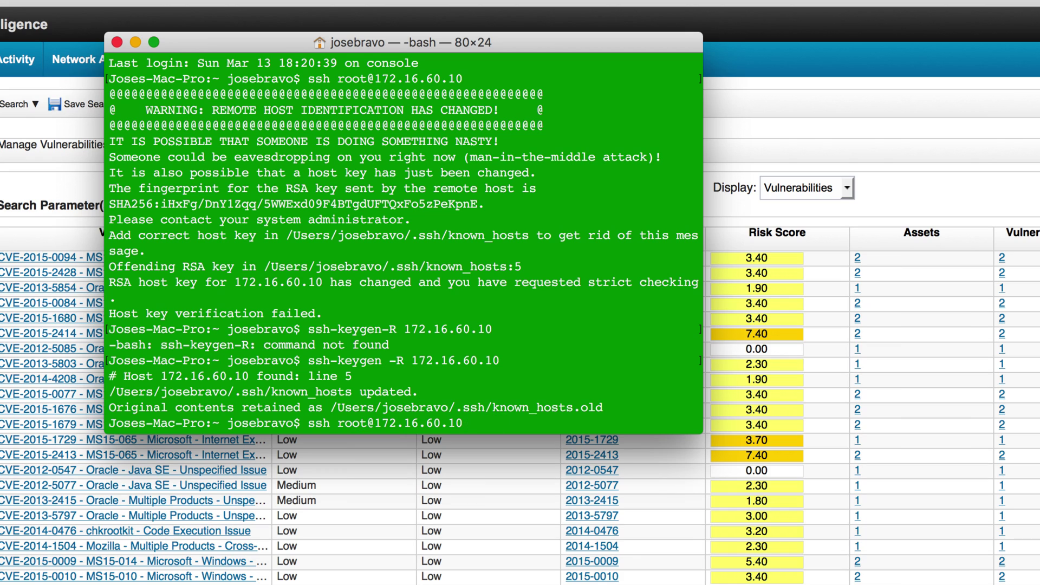
pyautogui.press('Return')
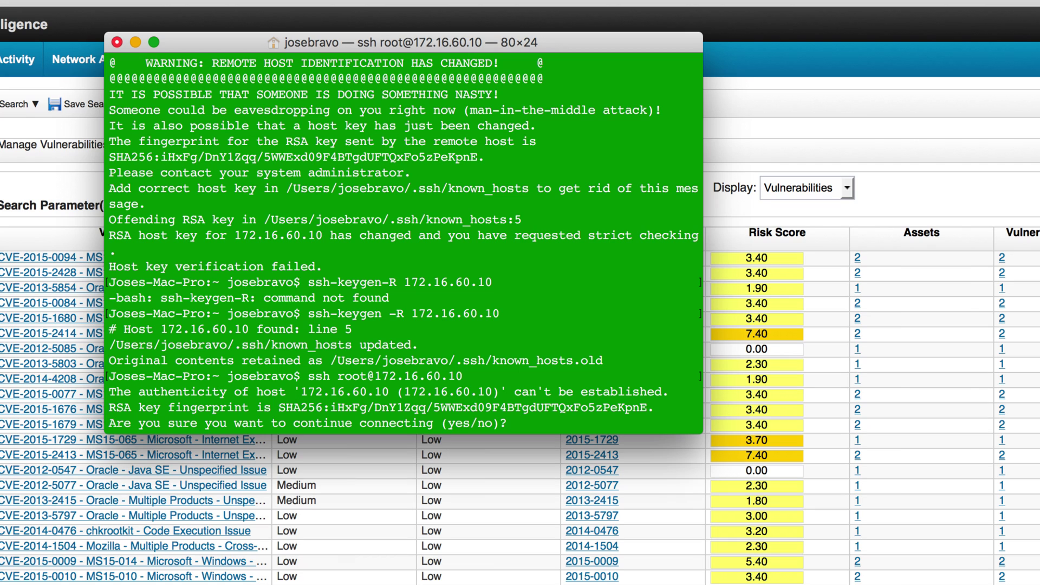
pyautogui.write('yes')
pyautogui.press('Return')
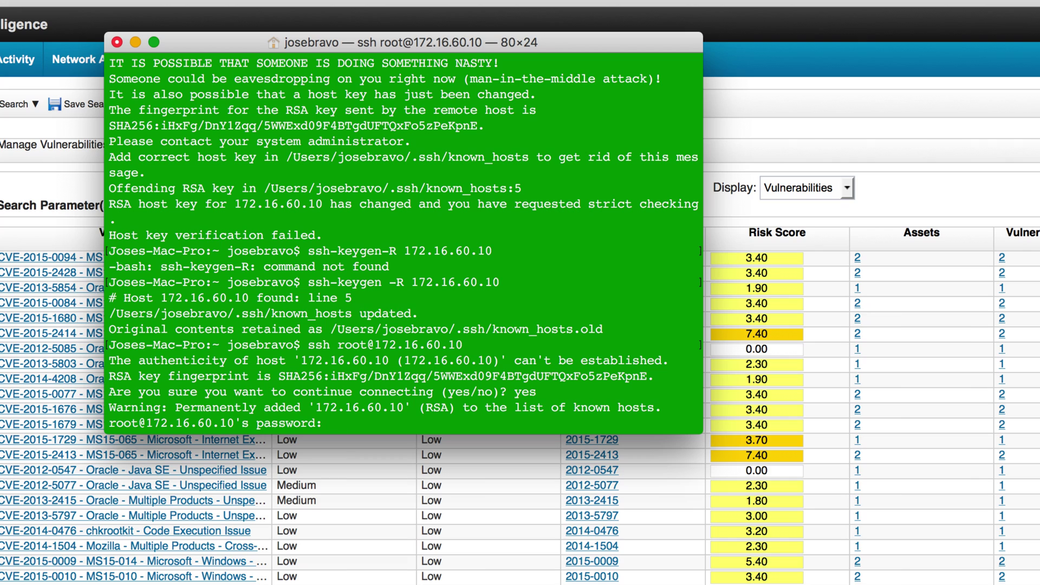
pyautogui.press('Return')
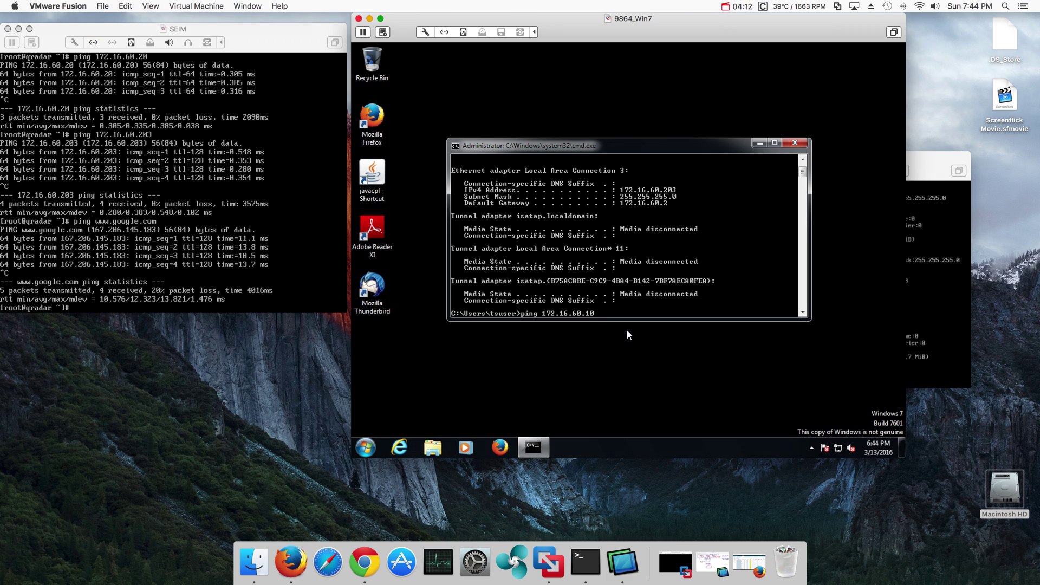
# In the Windows 7 guest's command prompt, ping 172.16.60.10 and stop after a few replies
pyautogui.press('Return')
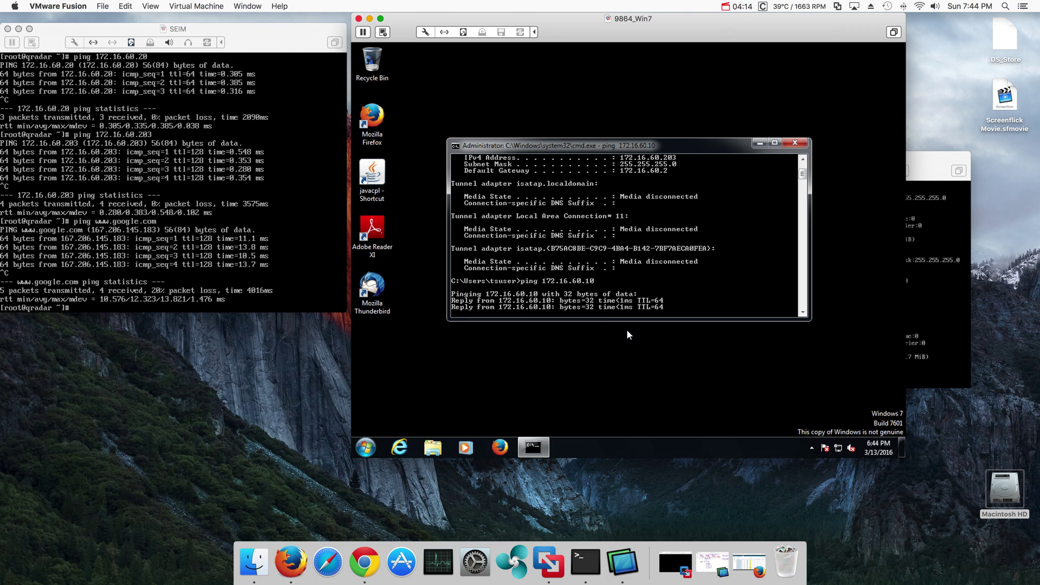
pyautogui.hotkey('ctrl', 'c')
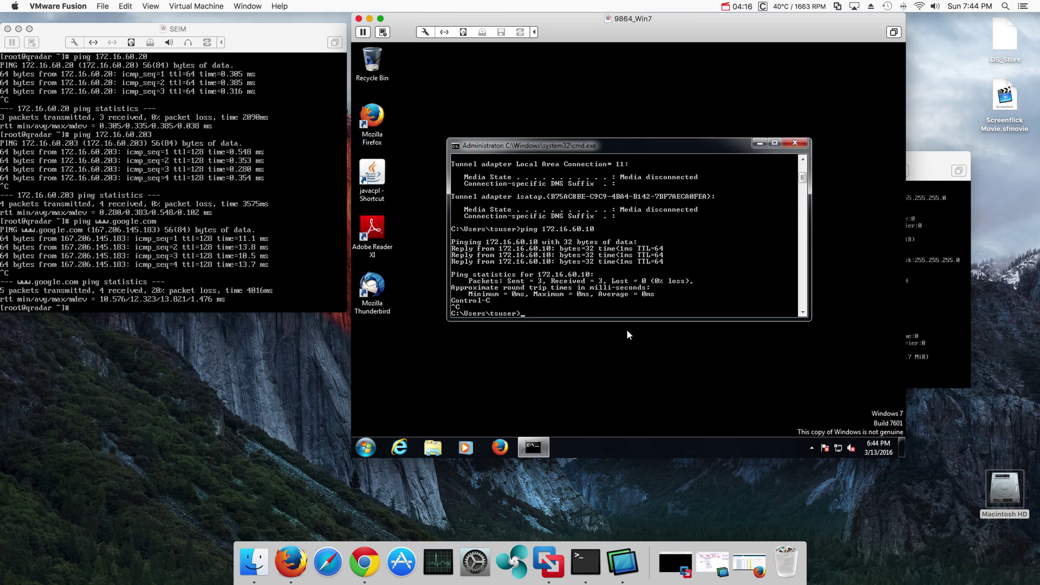
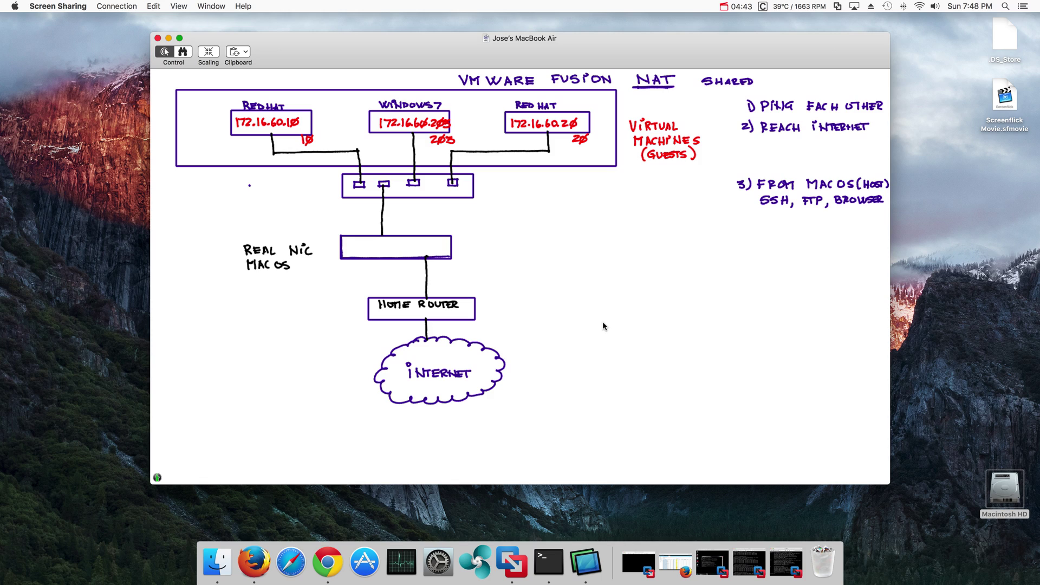
# Label the virtual switch in the diagram VMNET8 and write NAT, DHCP, DNS and GATEWAY beside it
pyautogui.moveTo(249, 185)
pyautogui.mouseDown()
pyautogui.moveTo(269, 194)
pyautogui.moveTo(281, 184)
pyautogui.moveTo(278, 196)
pyautogui.moveTo(285, 186)
pyautogui.mouseUp()
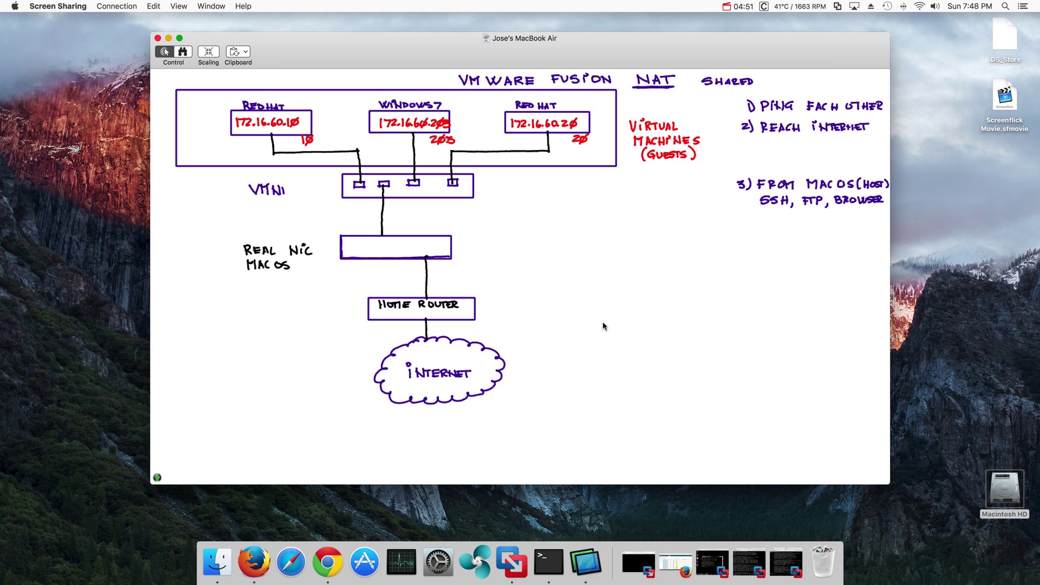
pyautogui.moveTo(291, 186); pyautogui.dragTo(290, 195)
pyautogui.moveTo(292, 186); pyautogui.dragTo(299, 185)
pyautogui.moveTo(308, 185); pyautogui.dragTo(309, 194)
pyautogui.click(488, 175)
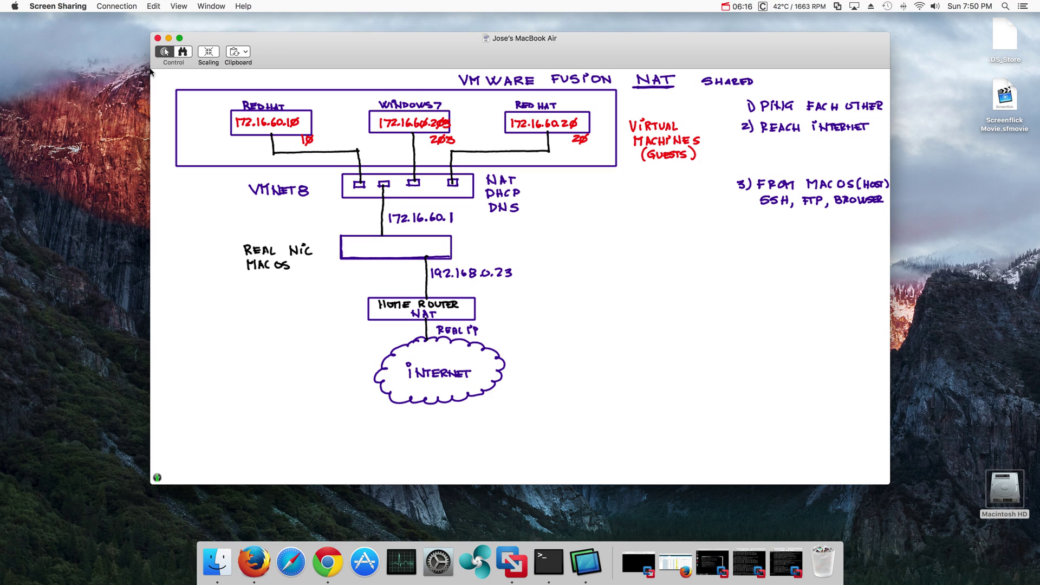
pyautogui.moveTo(498, 219)
pyautogui.mouseDown()
pyautogui.moveTo(490, 223)
pyautogui.moveTo(548, 231)
pyautogui.mouseUp()
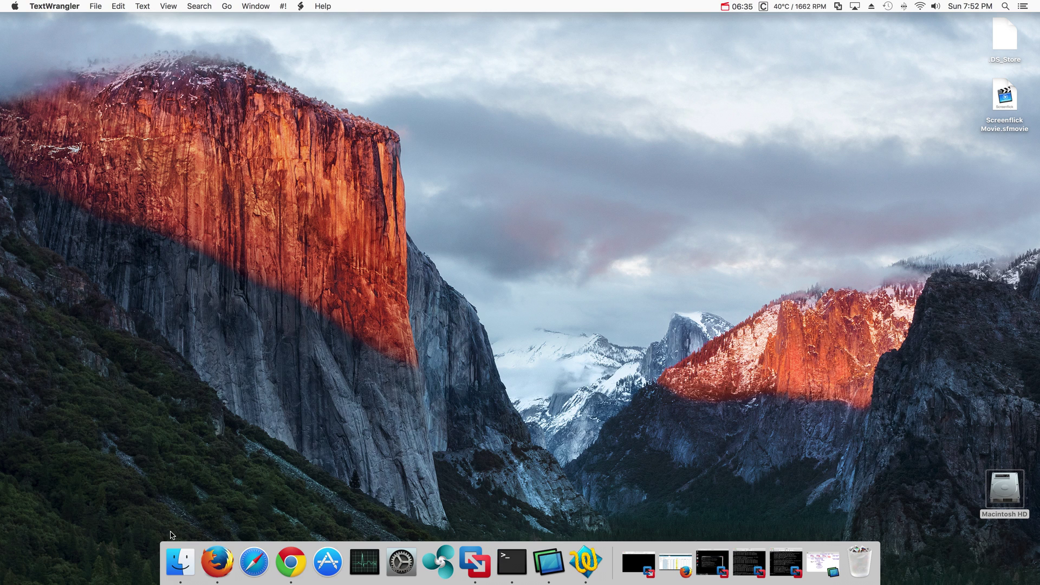
# Open the folder /Library/Preferences/VMware Fusion/ in Finder
pyautogui.click(180, 563)
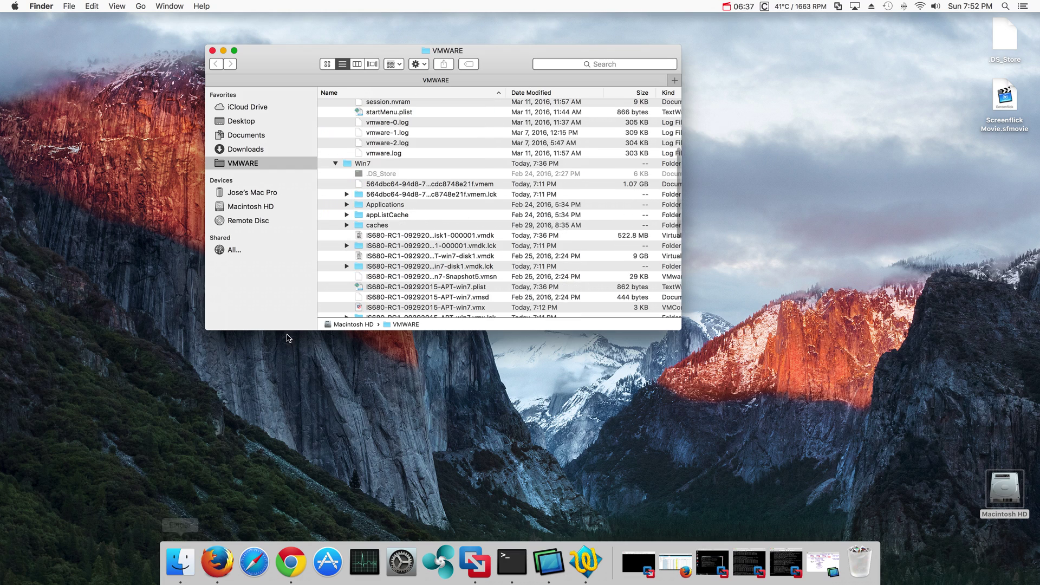
pyautogui.click(140, 6)
pyautogui.moveTo(168, 192)
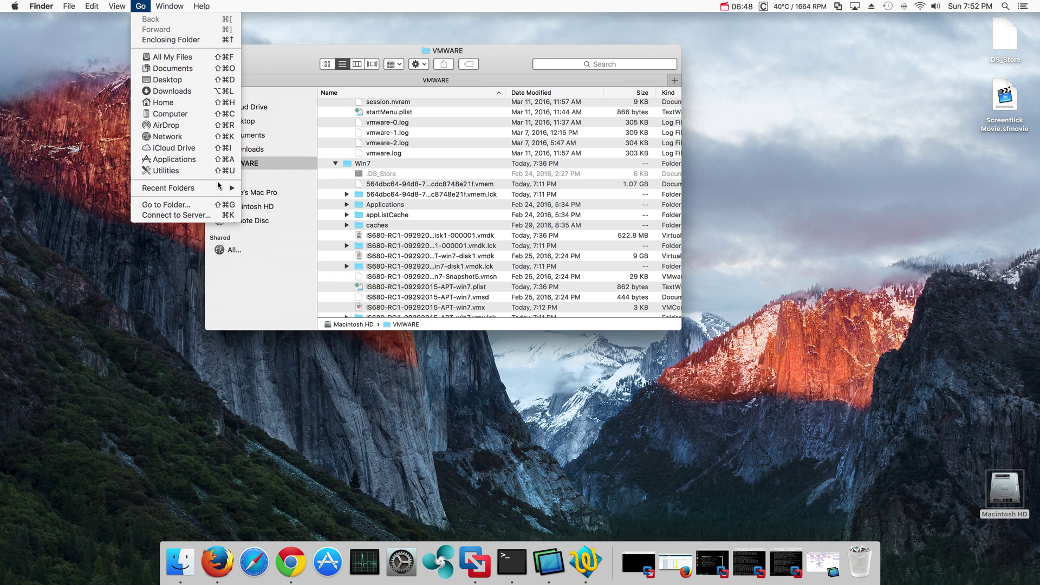
pyautogui.click(193, 206)
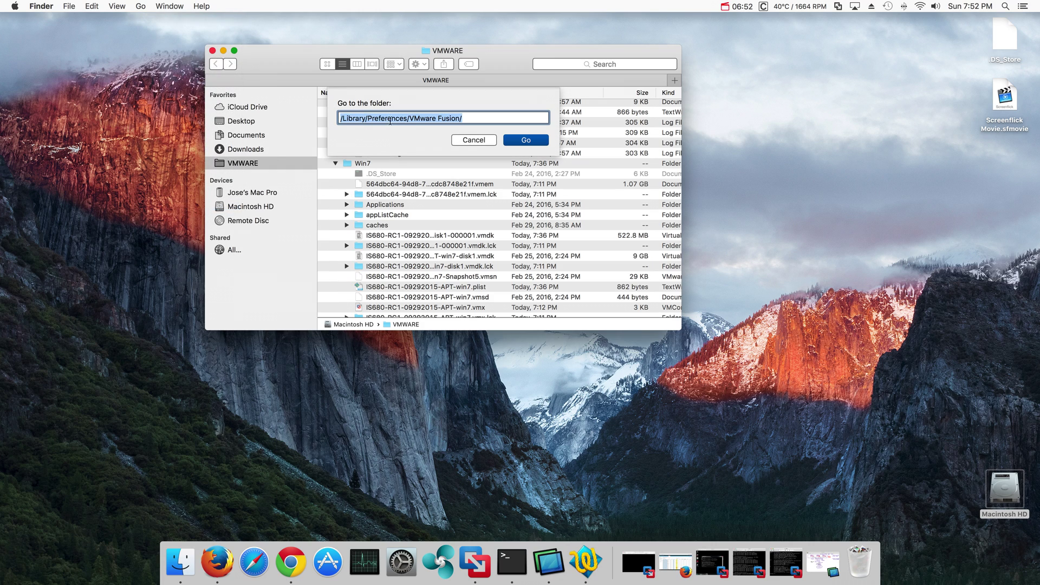
pyautogui.click(539, 141)
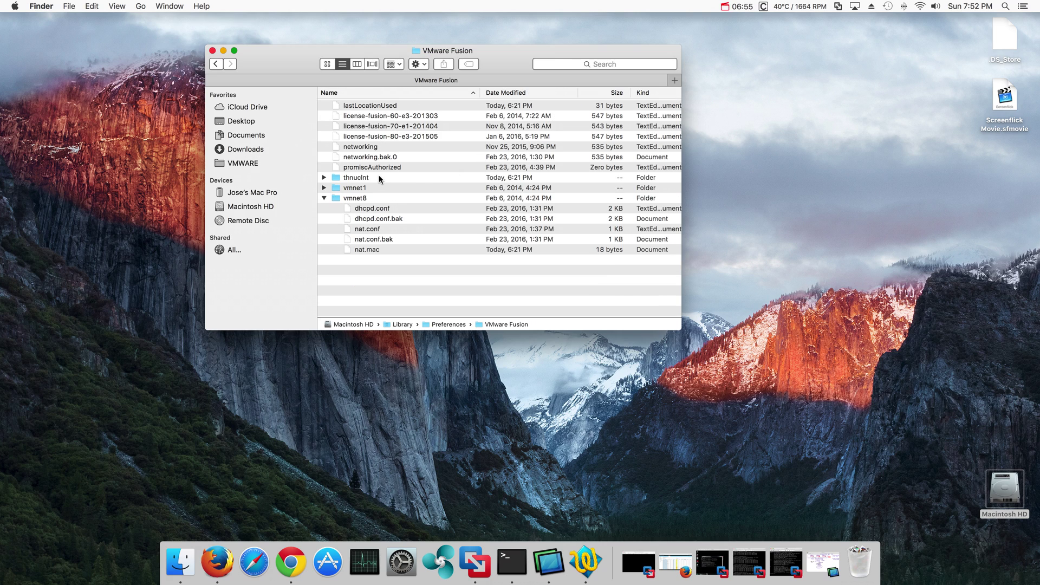
# Open the networking file in TextWrangler, examine its VNET_1 and VNET_8 settings and close it
pyautogui.click(360, 148)
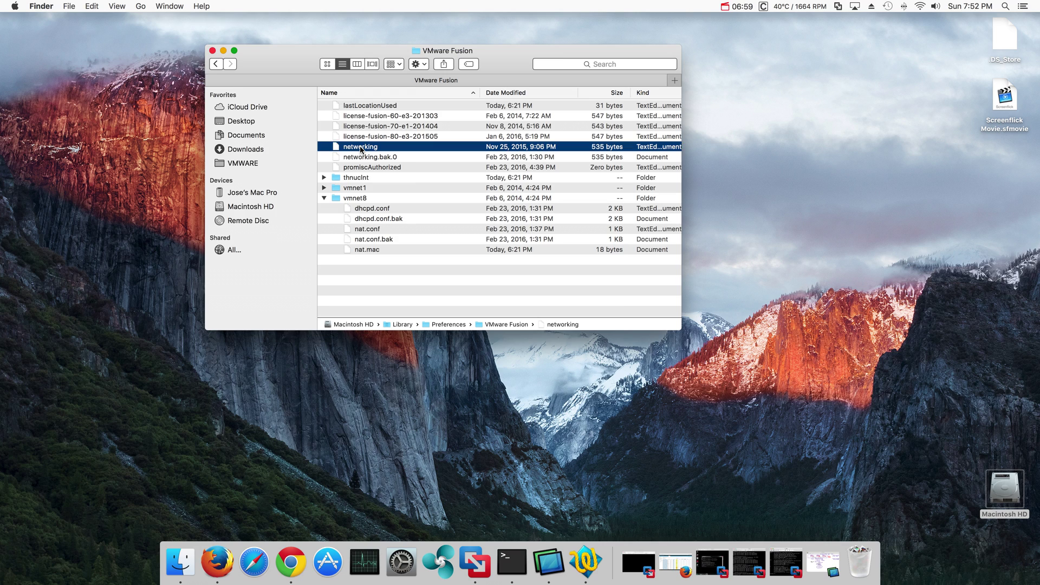
pyautogui.doubleClick(361, 147)
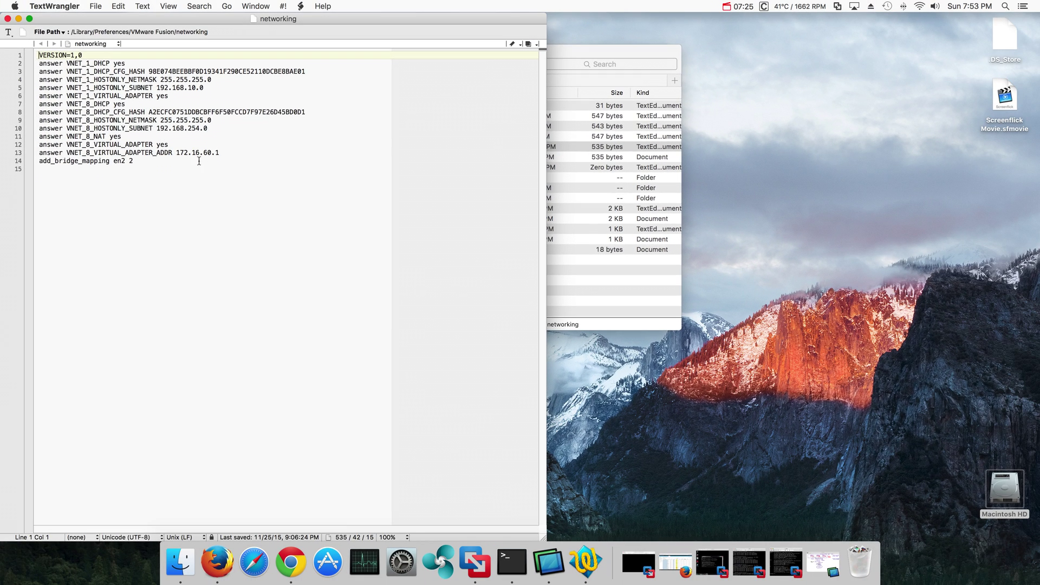
pyautogui.click(8, 19)
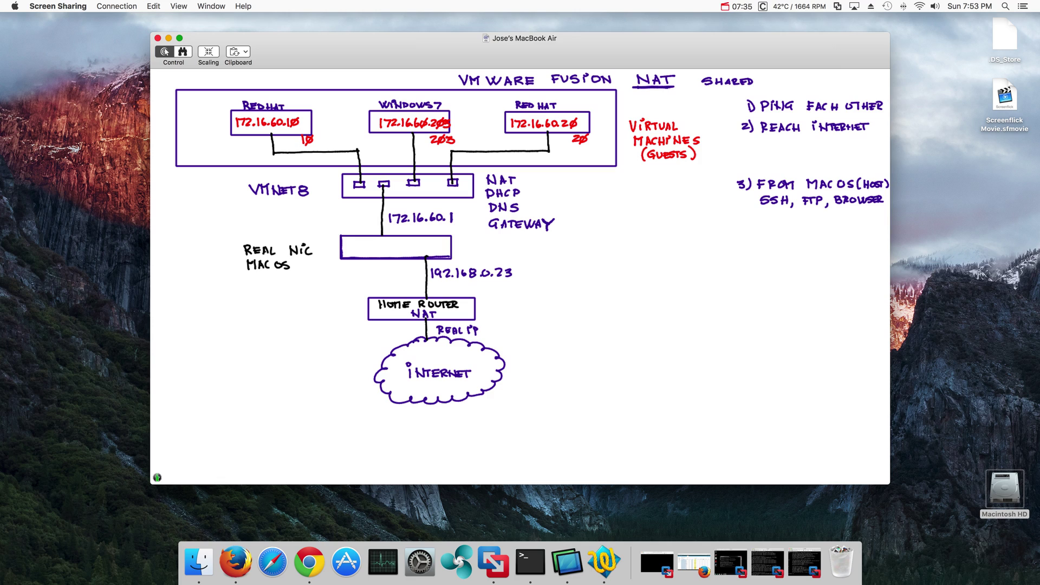
# Circle the final 1 of 172.16.60.1 in red on the diagram and write 172.16.60.2 beside GATEWAY
pyautogui.moveTo(457, 209)
pyautogui.mouseDown()
pyautogui.moveTo(441, 219)
pyautogui.moveTo(459, 210)
pyautogui.mouseUp()
pyautogui.moveTo(563, 220)
pyautogui.mouseDown()
pyautogui.moveTo(563, 231)
pyautogui.moveTo(589, 230)
pyautogui.mouseUp()
pyautogui.click(580, 229)
pyautogui.moveTo(597, 221); pyautogui.dragTo(607, 226)
pyautogui.moveTo(618, 222)
pyautogui.mouseDown()
pyautogui.moveTo(638, 230)
pyautogui.moveTo(613, 232)
pyautogui.mouseUp()
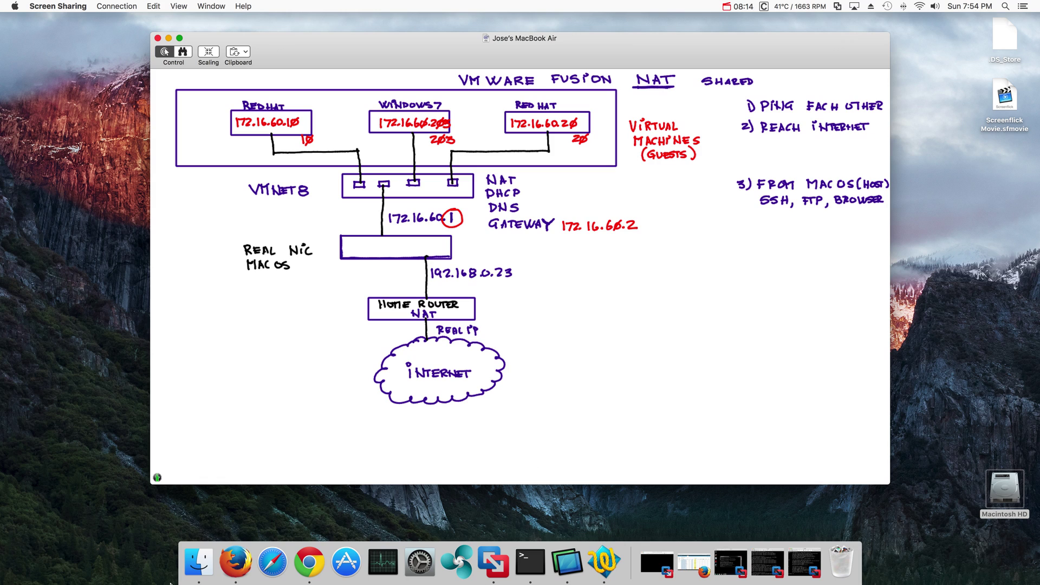
# Open nat.conf from the vmnet8 folder in Finder, examine its NAT gateway address and close it
pyautogui.click(197, 562)
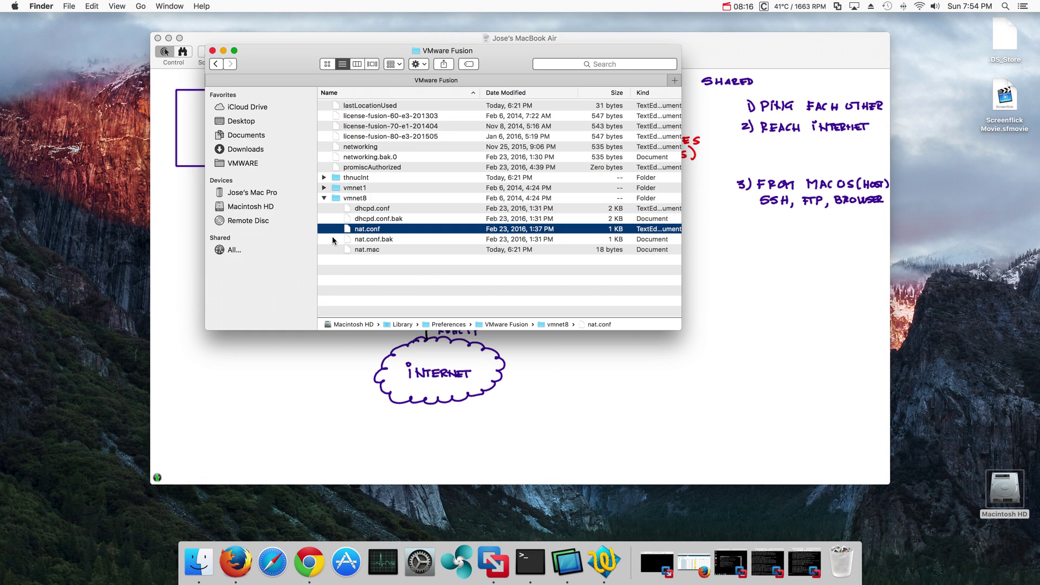
pyautogui.doubleClick(370, 231)
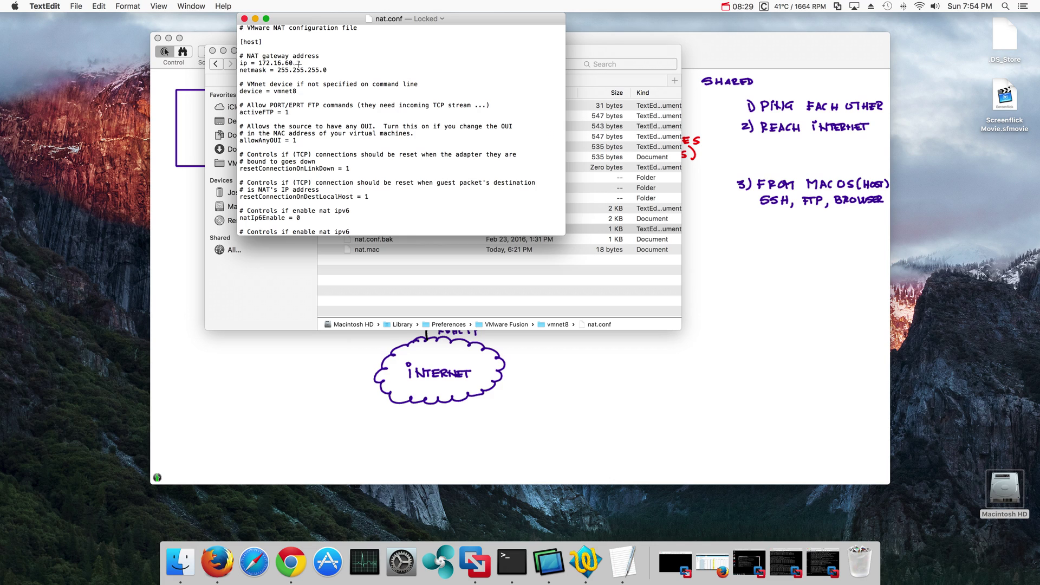
pyautogui.press('super+w')
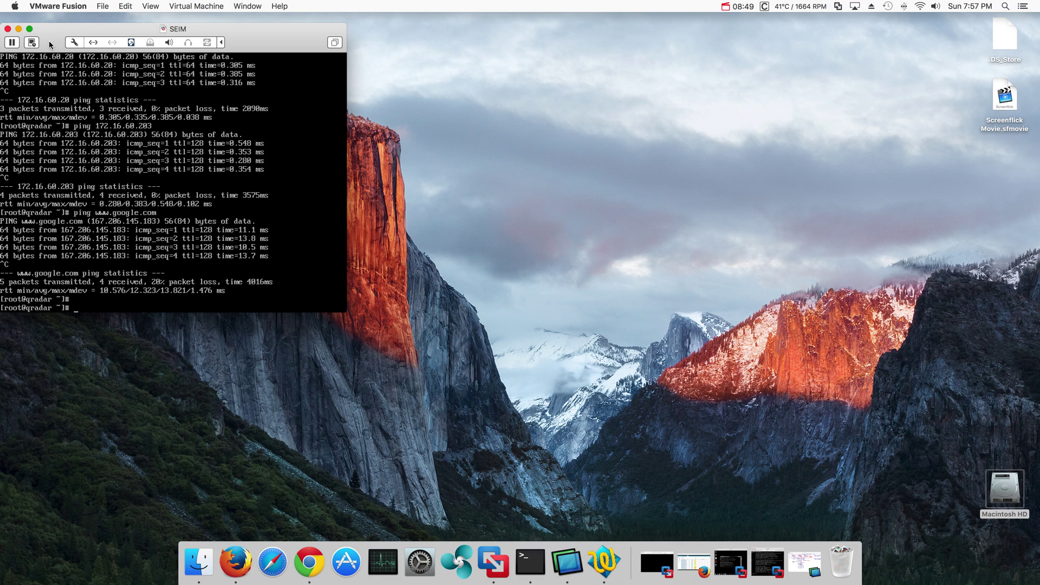
# Open the SEIM virtual machine's settings, check how Network Adapter 2 is configured and return to the settings overview
pyautogui.click(73, 42)
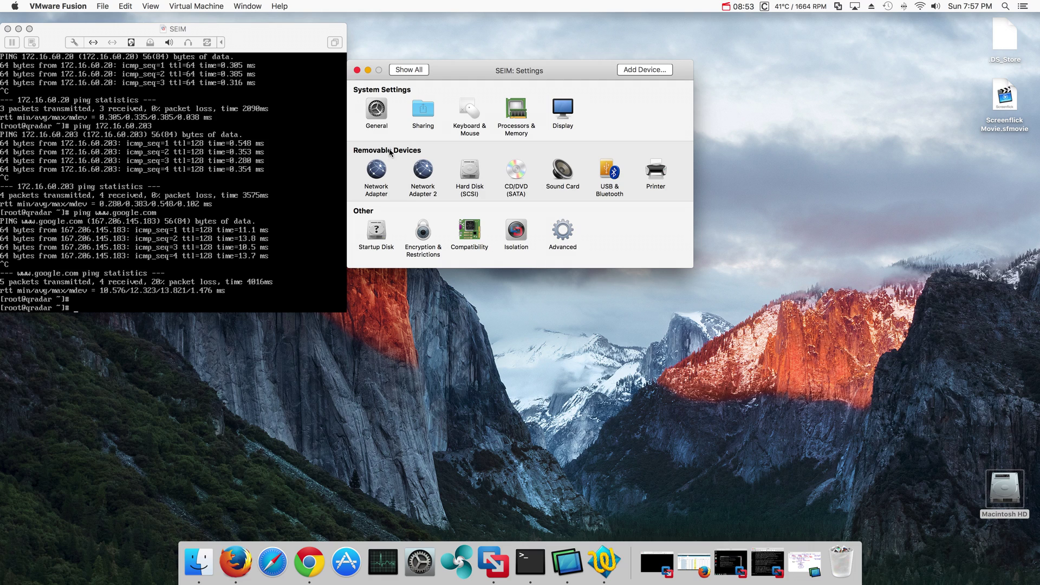
pyautogui.click(420, 175)
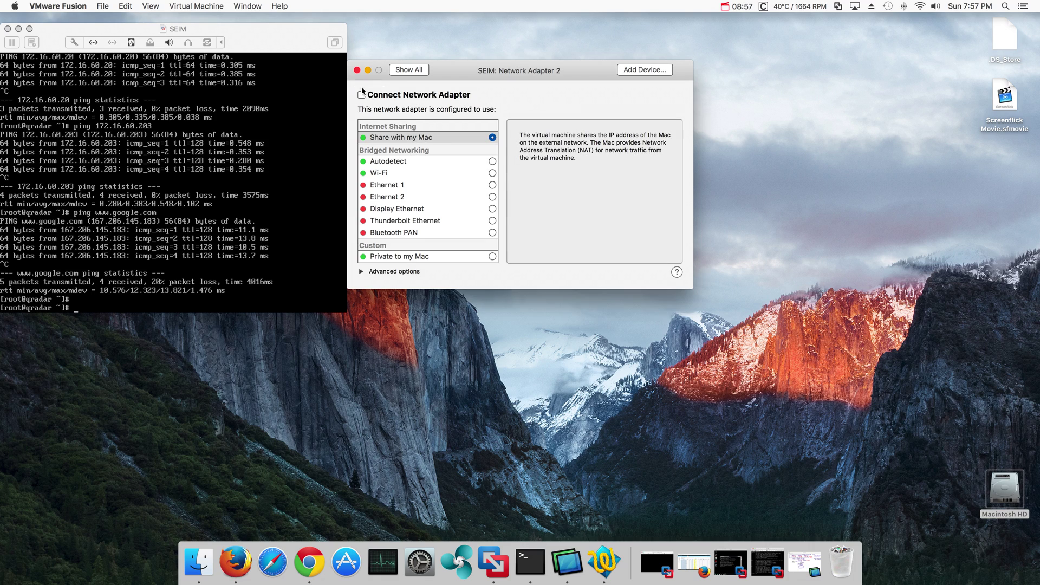
pyautogui.click(408, 70)
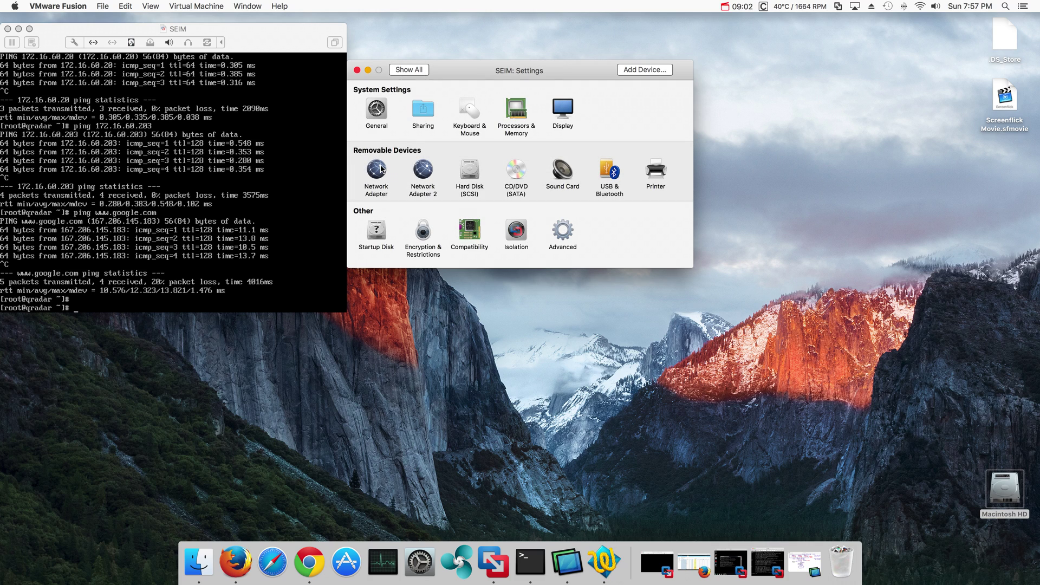
# Reveal the advanced options of SEIM's first Network Adapter and run ifconfig in the guest to compare MAC addresses
pyautogui.click(376, 169)
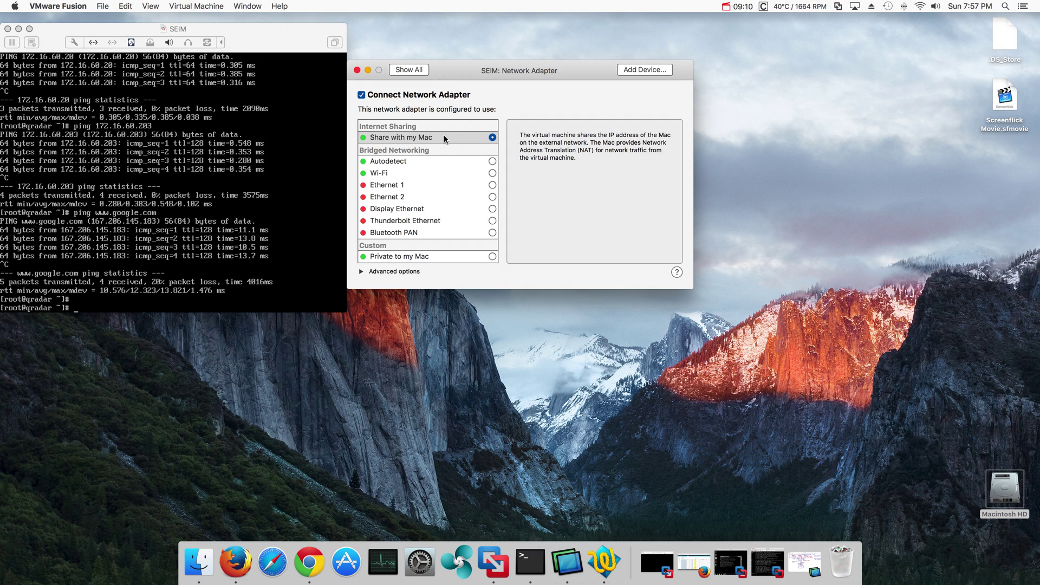
pyautogui.click(360, 272)
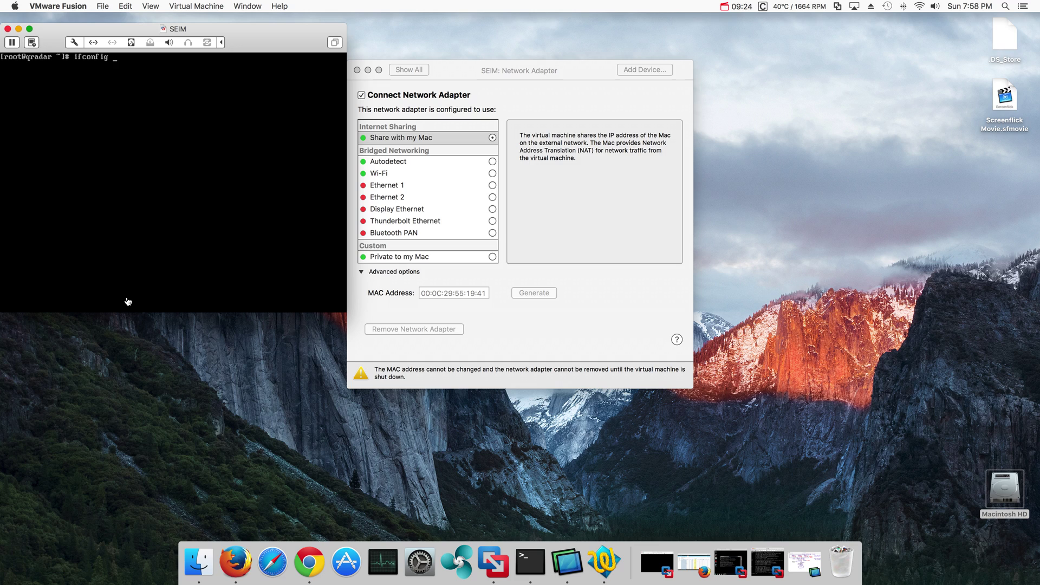
pyautogui.press('Return')
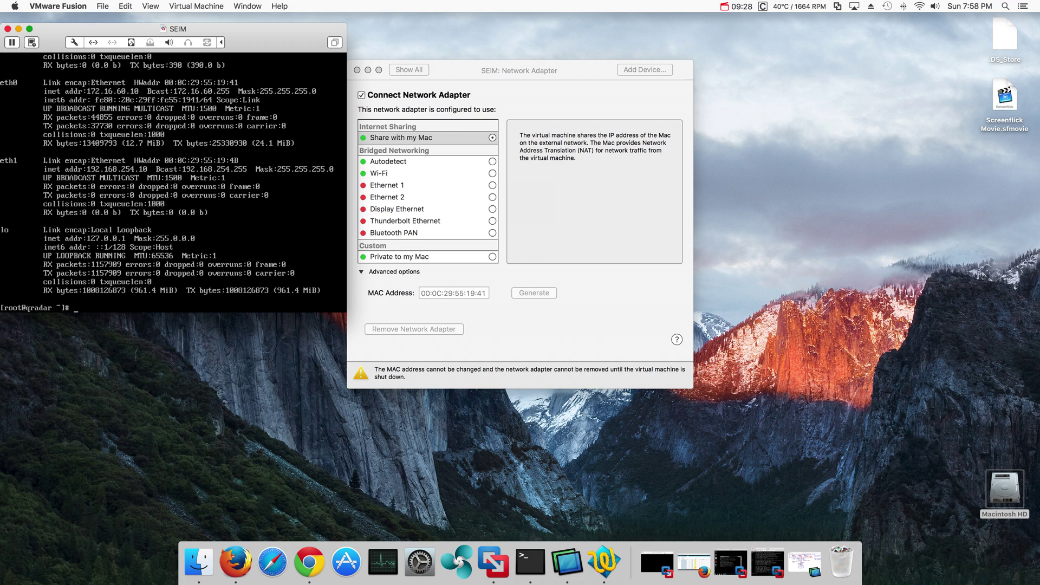
# Switch to the 9864_Win7 virtual machine and open its Network Adapter settings
pyautogui.press('super+Tab')
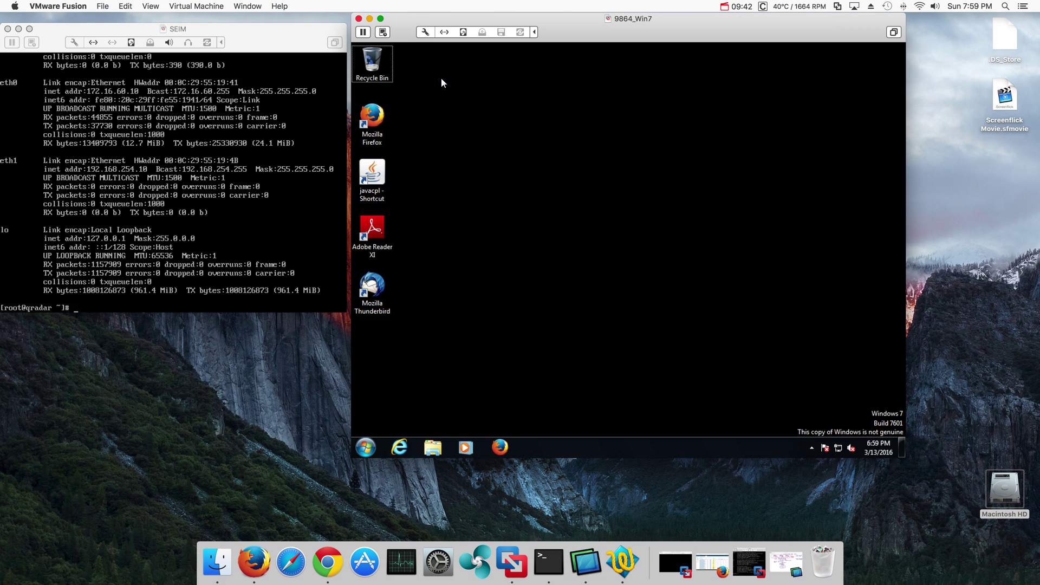
pyautogui.click(427, 32)
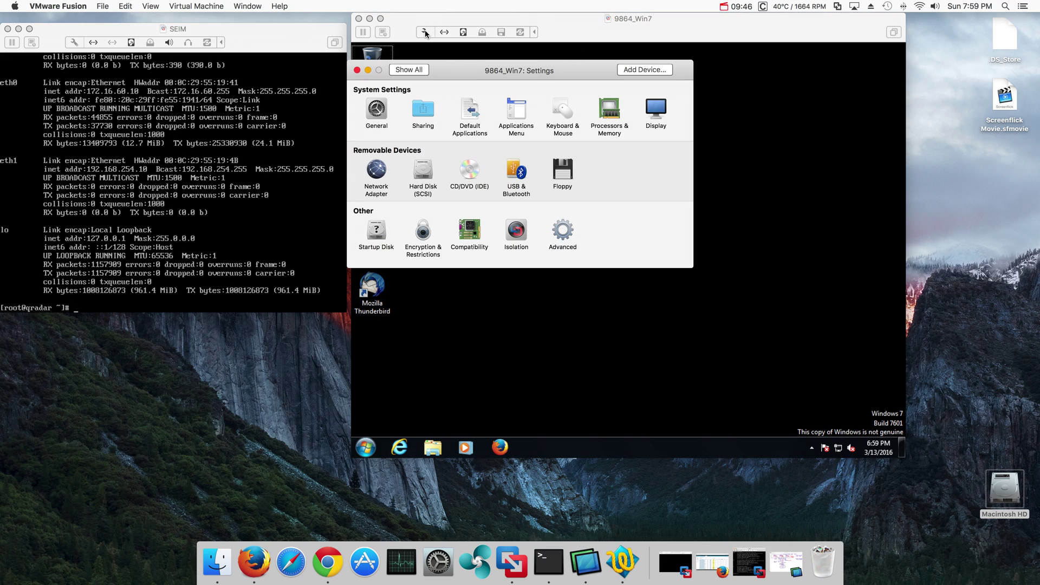
pyautogui.click(377, 172)
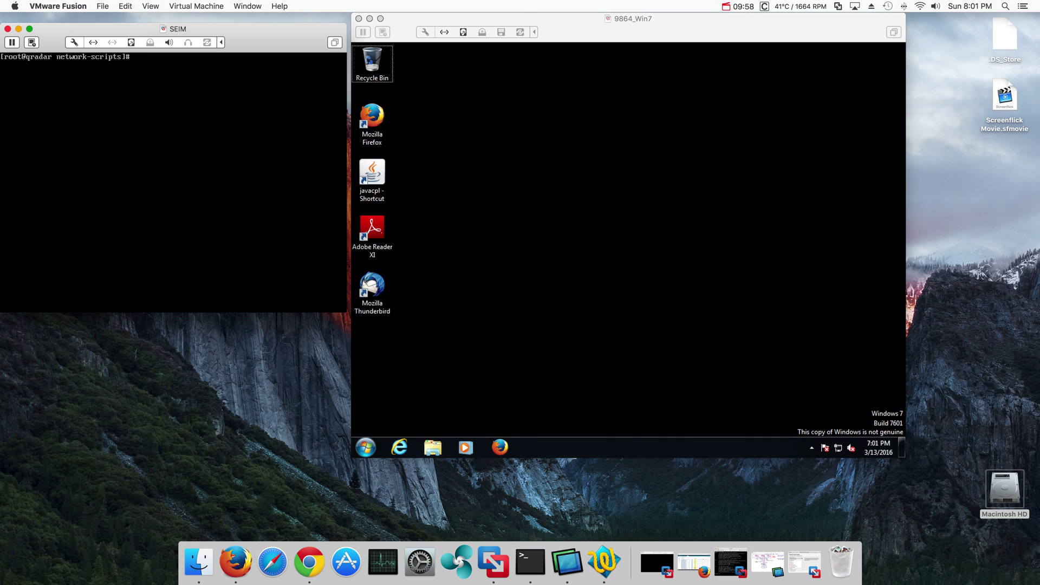
# In the SEIM guest's terminal, print the working directory with pwd and list the network-scripts files with ls
pyautogui.write('wd')
pyautogui.press('Return')
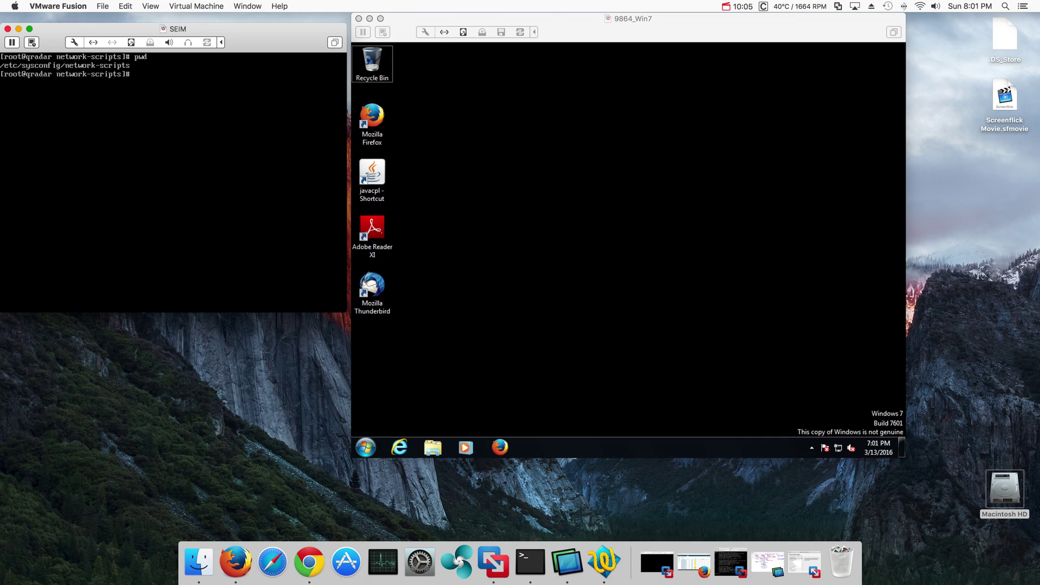
pyautogui.write('ls')
pyautogui.press('Return')
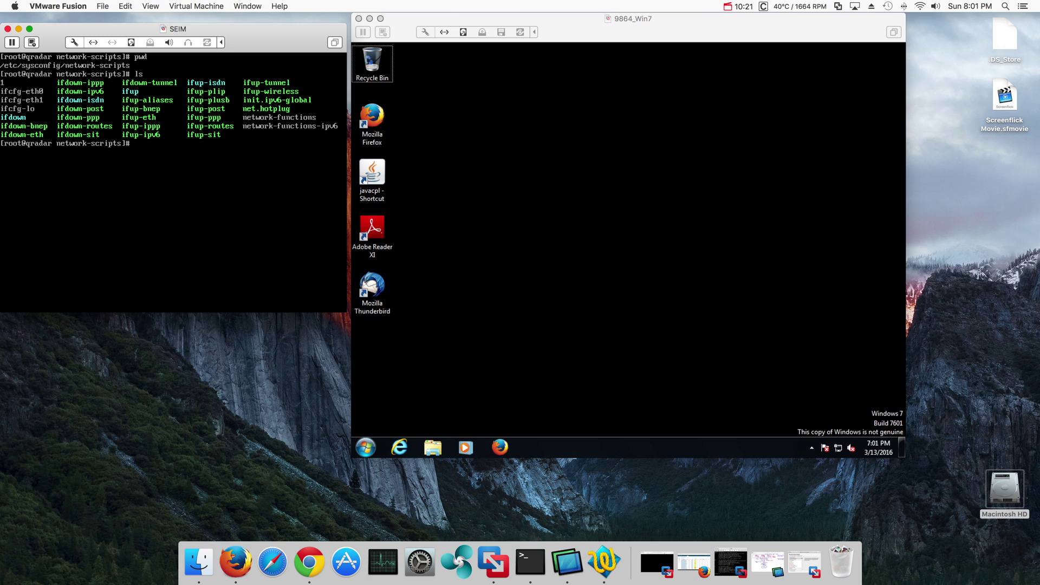
# Open ifcfg-eth0 in nano and examine its IP address, netmask and gateway lines
pyautogui.write('nano ifcfg-eth0')
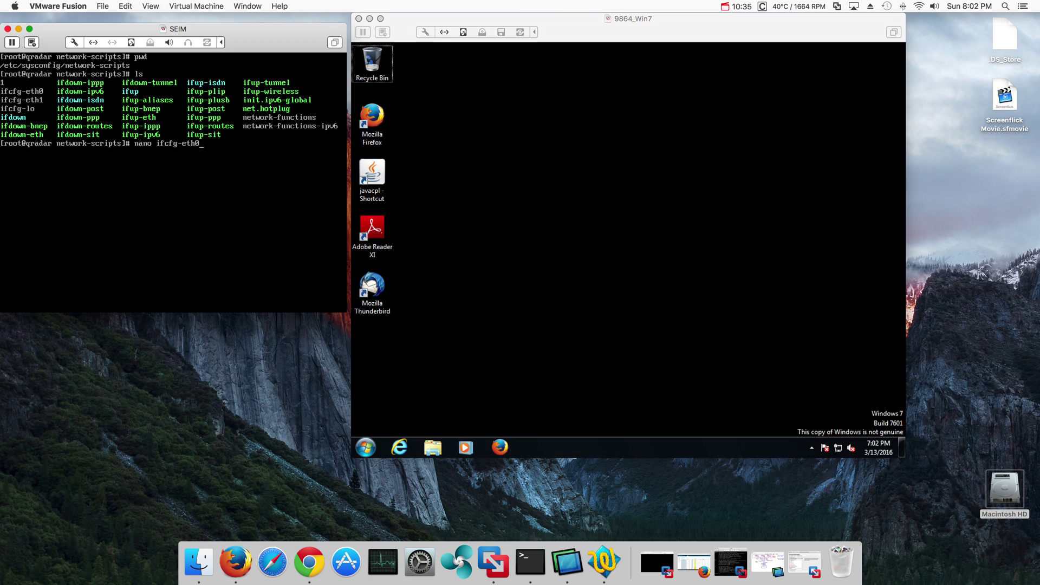
pyautogui.press('Return')
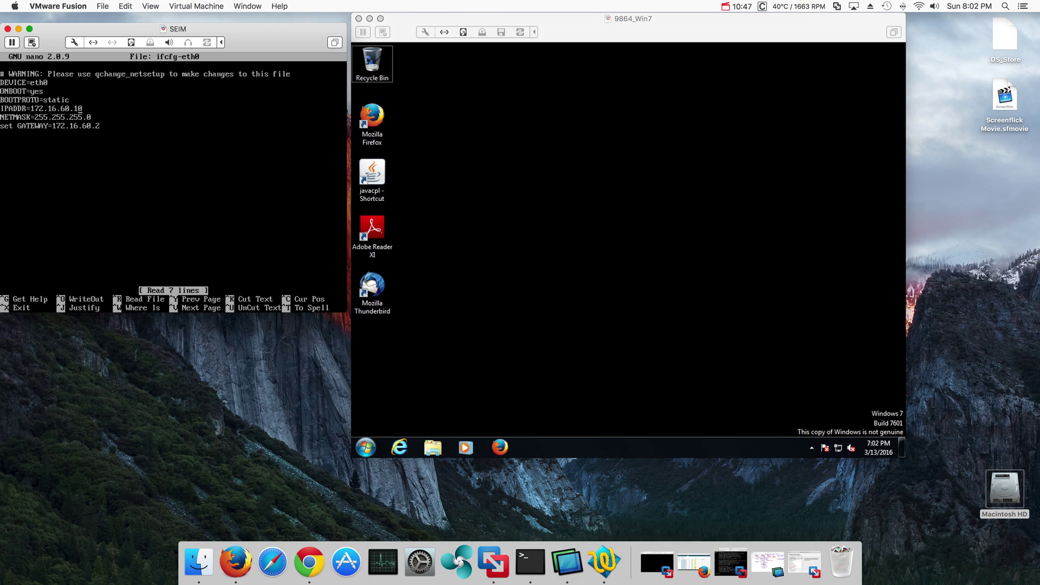
pyautogui.press('Left')
pyautogui.press('Left')
pyautogui.press('Left')
pyautogui.press('Left')
pyautogui.press('Left')
pyautogui.press('Left')
pyautogui.press('Left')
pyautogui.press('Left')
pyautogui.press('Left')
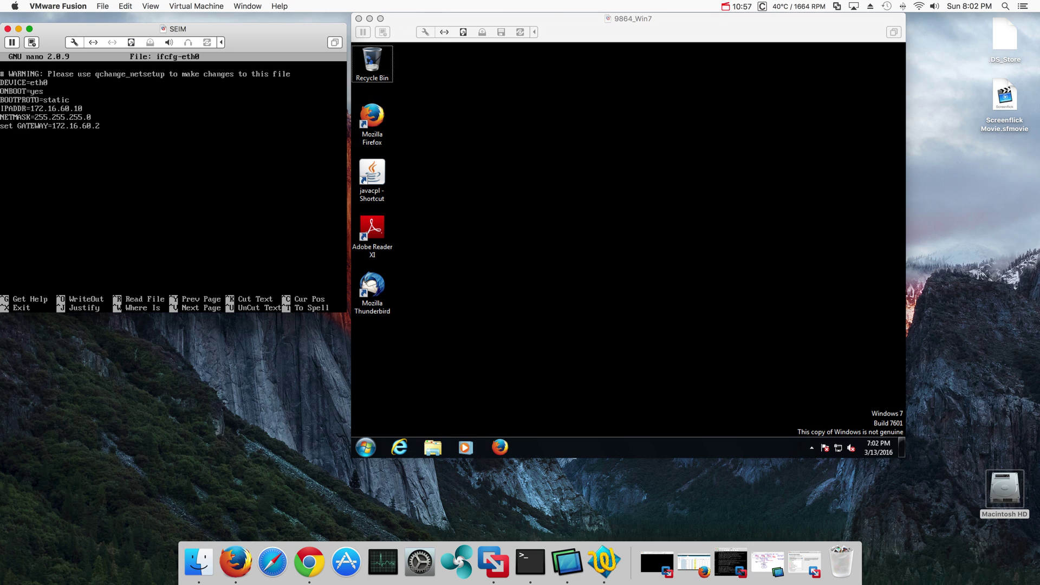
pyautogui.press('Right')
pyautogui.press('Right')
pyautogui.press('Right')
pyautogui.press('Right')
pyautogui.press('Right')
pyautogui.press('Right')
pyautogui.press('Right')
pyautogui.press('Right')
pyautogui.press('Right')
pyautogui.press('Right')
pyautogui.press('Right')
pyautogui.press('Right')
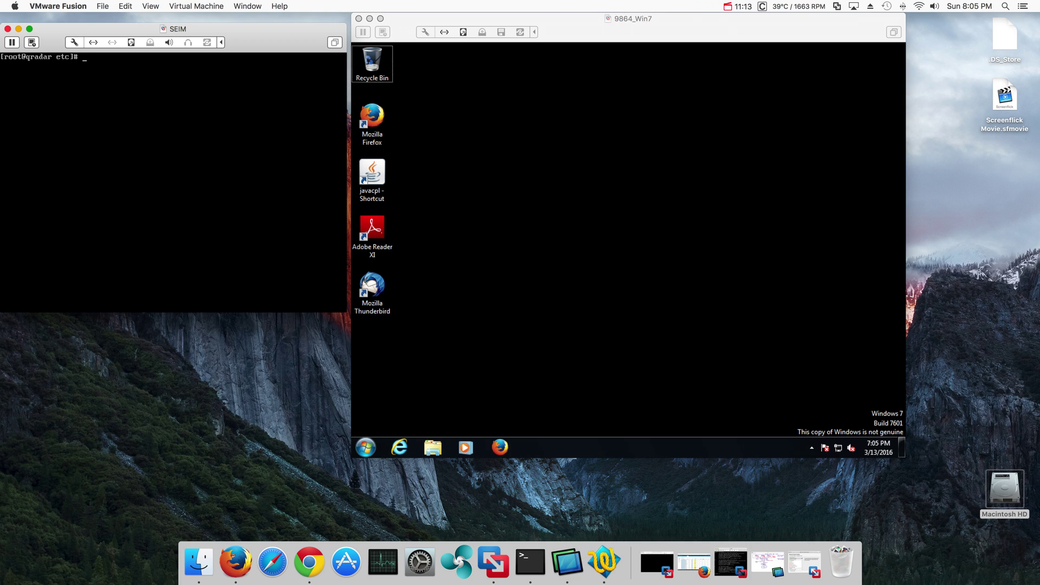
# In the SEIM guest's /etc directory, run pwd and display resolv.conf with cat to check the DNS server
pyautogui.press('Return')
pyautogui.write('ca')
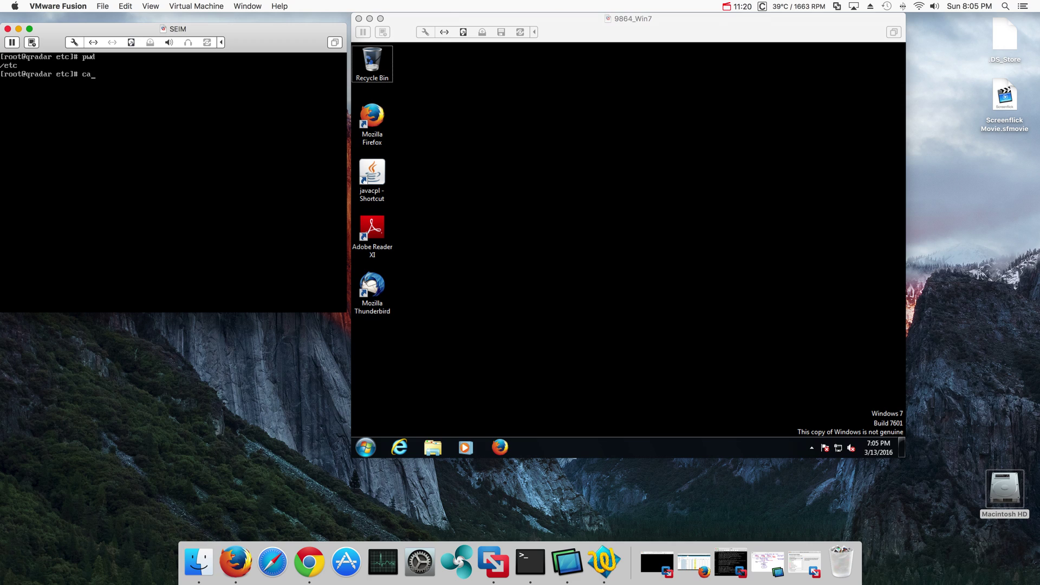
pyautogui.write('resolv.conf')
pyautogui.press('Return')
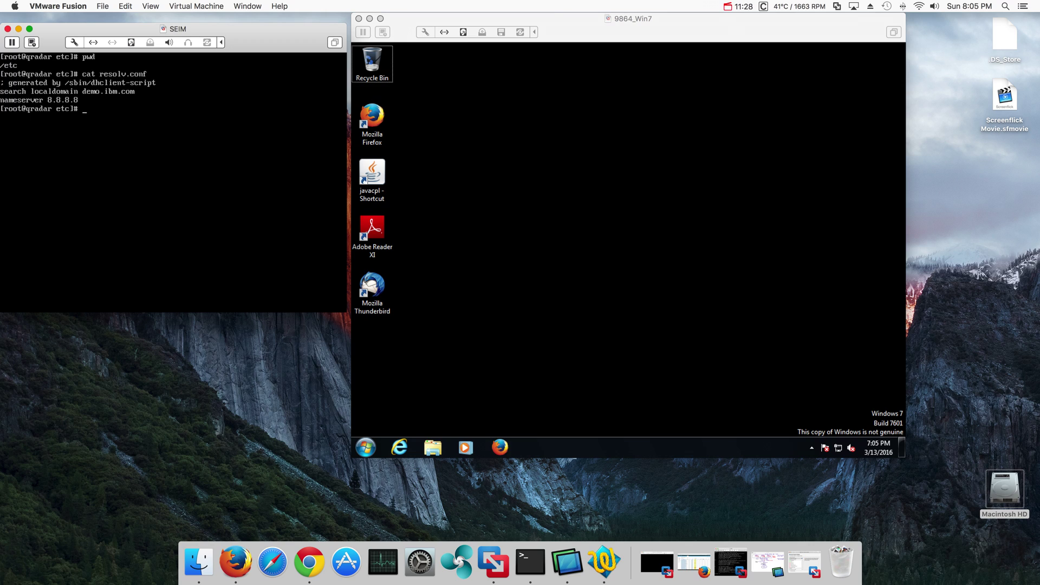
# Switch to the Windows 7 guest and open the Network and Sharing Center through Control Panel's Network and Internet category
pyautogui.press('super+Tab')
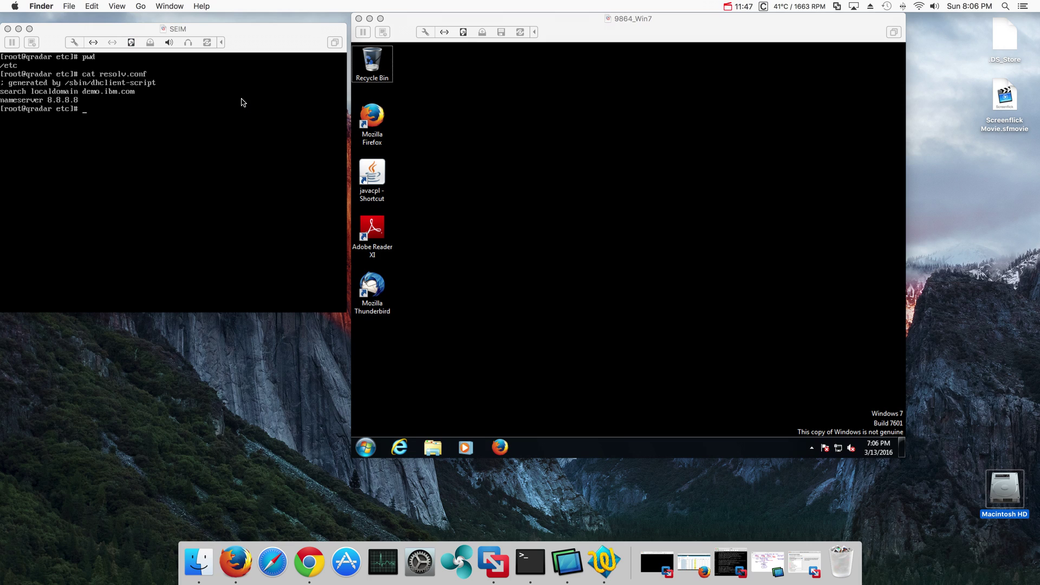
pyautogui.click(786, 120)
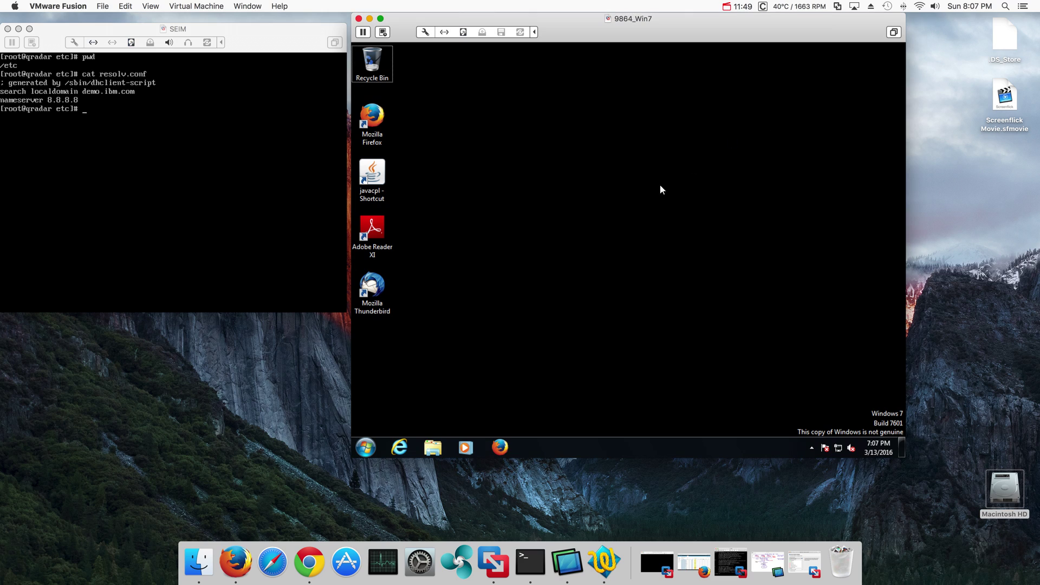
pyautogui.click(367, 447)
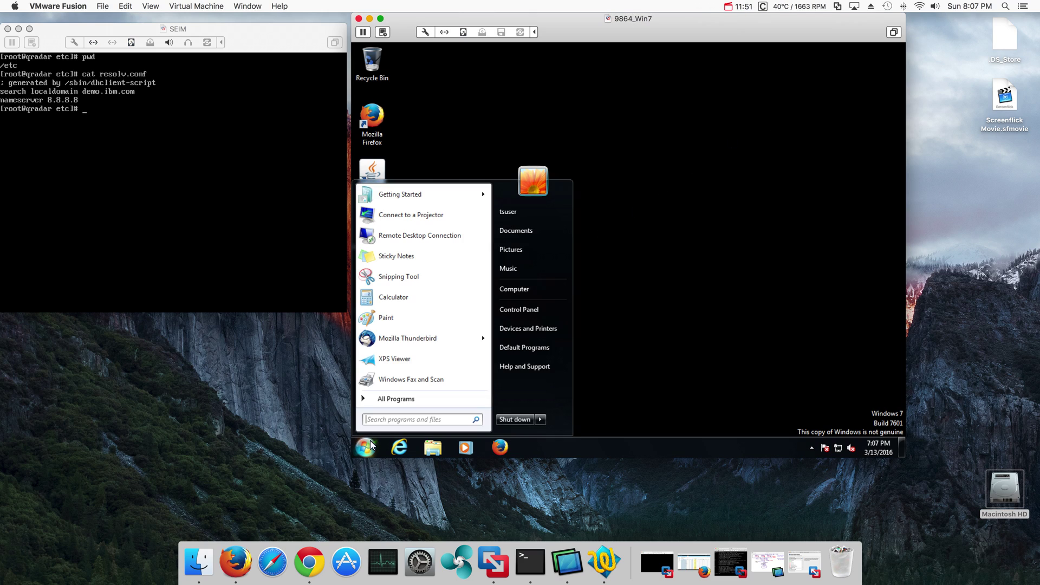
pyautogui.click(508, 311)
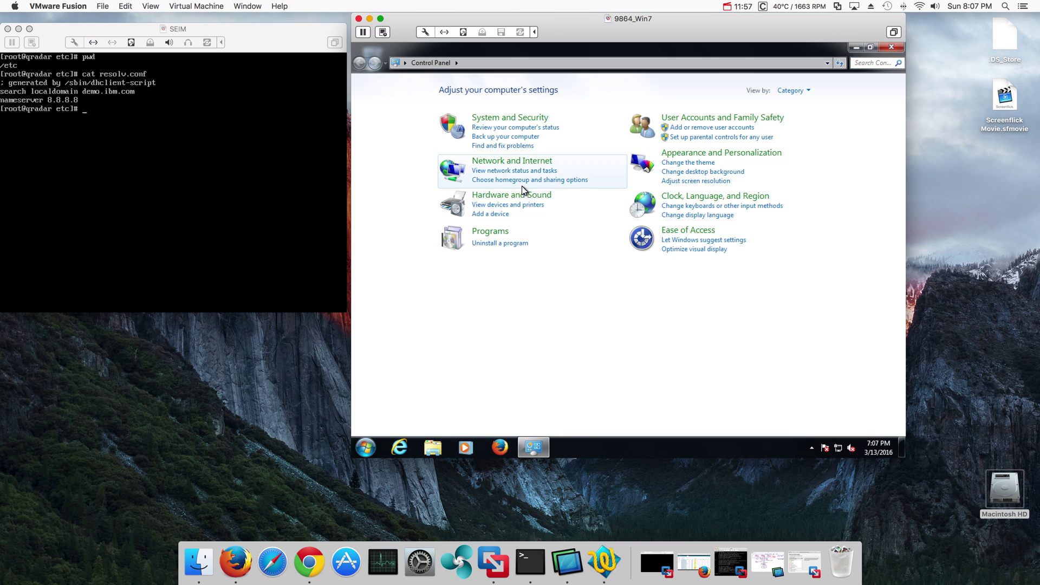
pyautogui.click(514, 161)
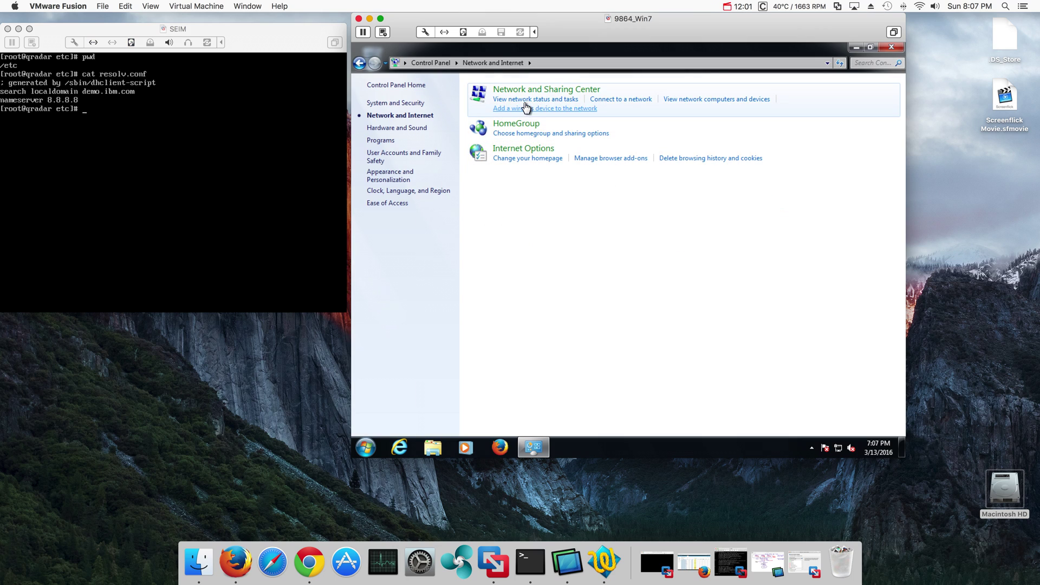
pyautogui.click(566, 99)
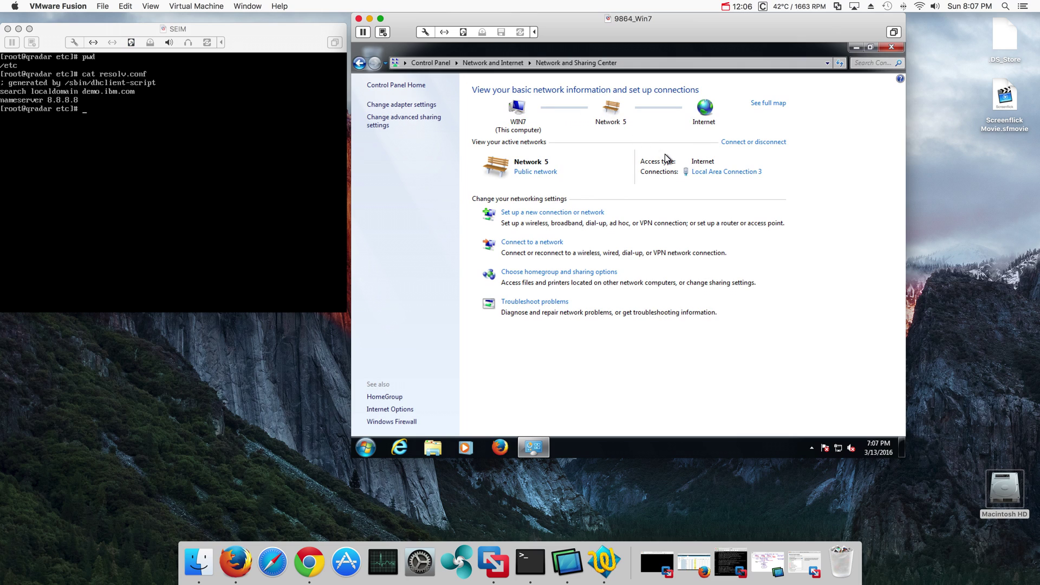
# Open the Internet Protocol Version 4 (TCP/IPv4) properties of Local Area Connection 3
pyautogui.click(728, 173)
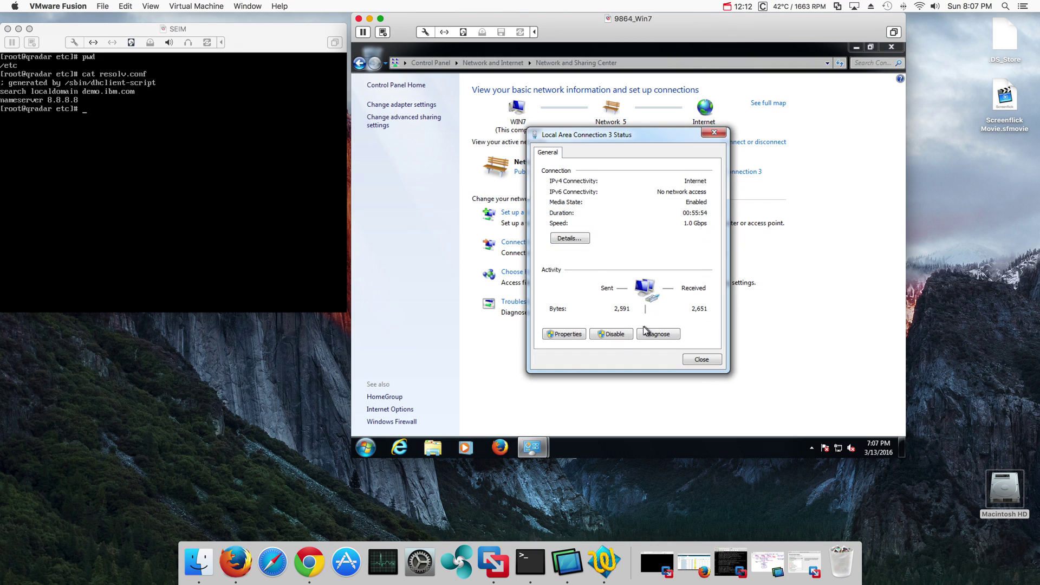
pyautogui.click(563, 333)
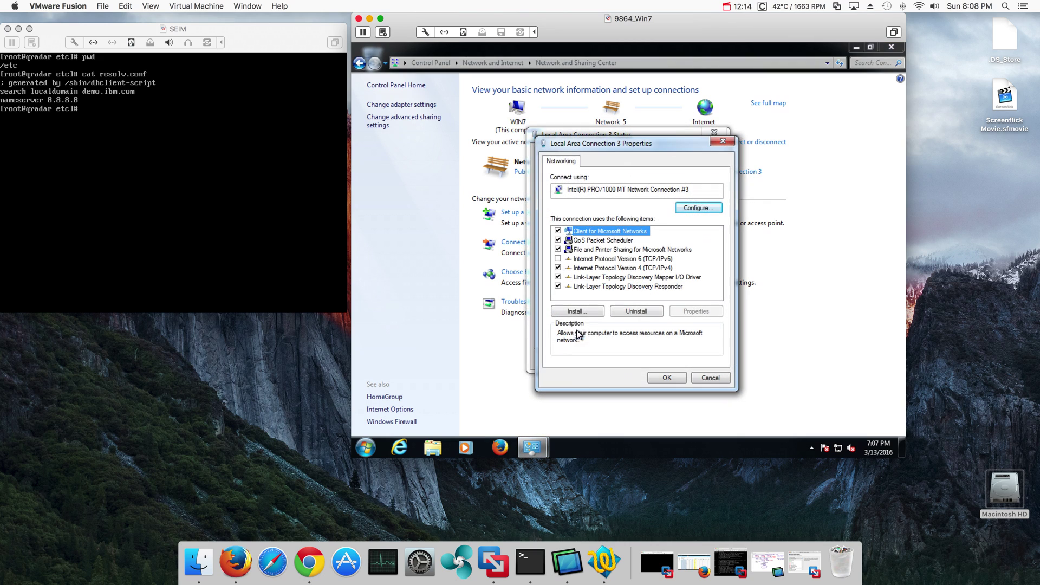
pyautogui.doubleClick(598, 268)
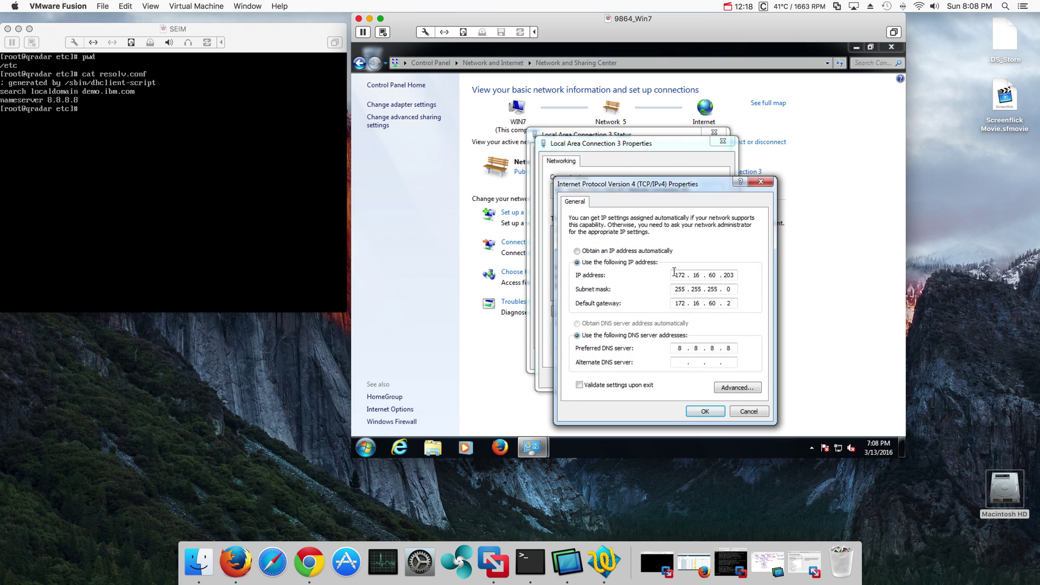